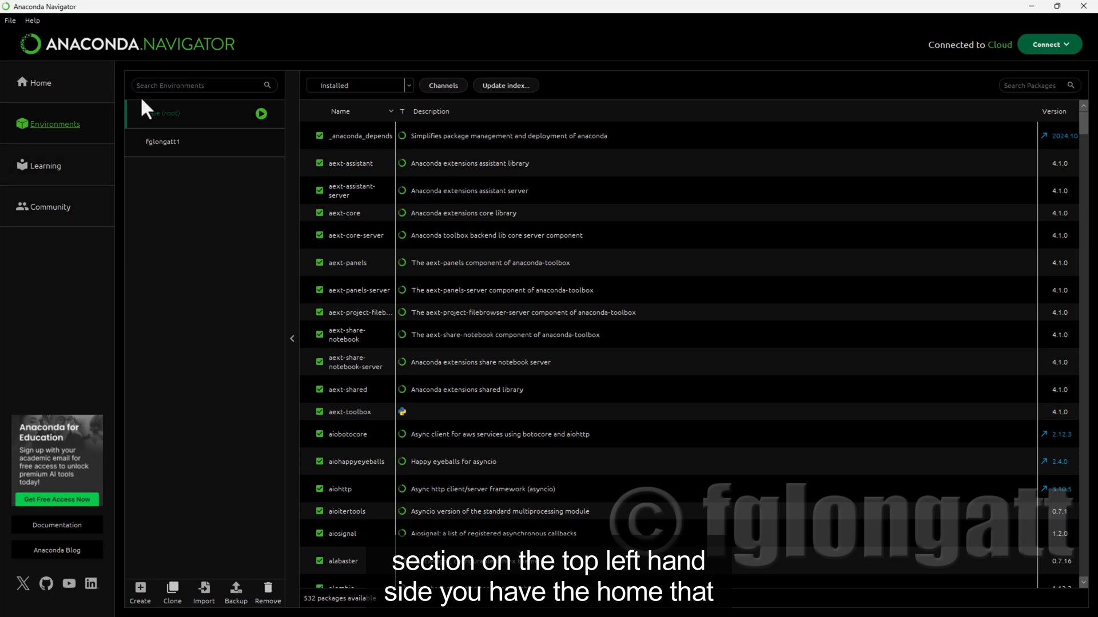
Look through the Home, Environments, Learning and Community pages, browsing the available documentation and training tiles.
{"action": "left_click", "coordinate": [46, 82]}
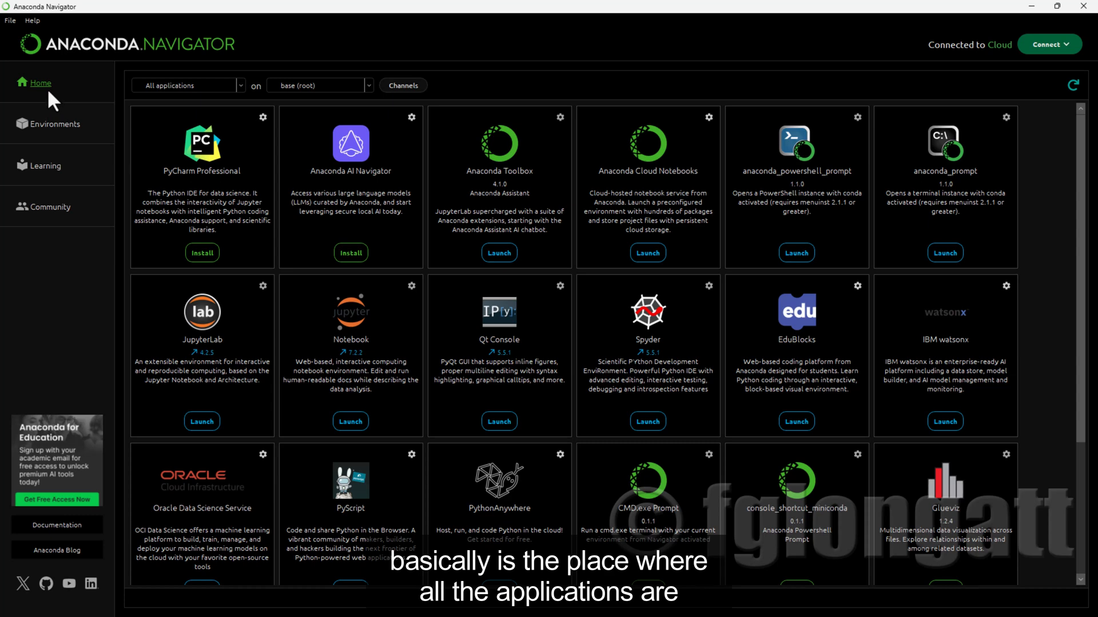
{"action": "left_click", "coordinate": [68, 127]}
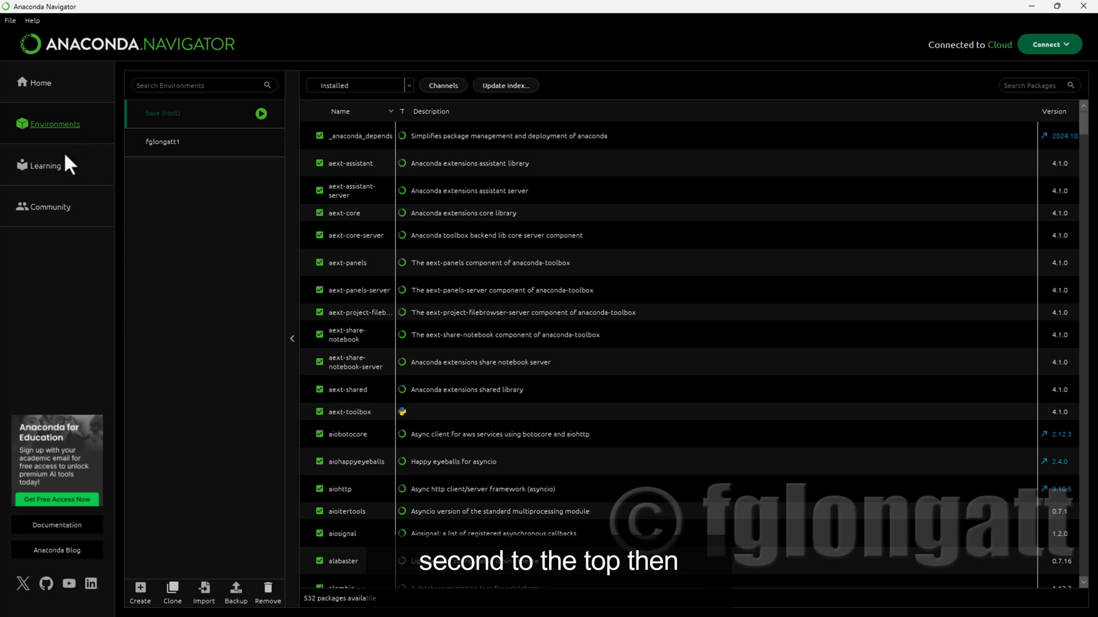
{"action": "left_click", "coordinate": [39, 172]}
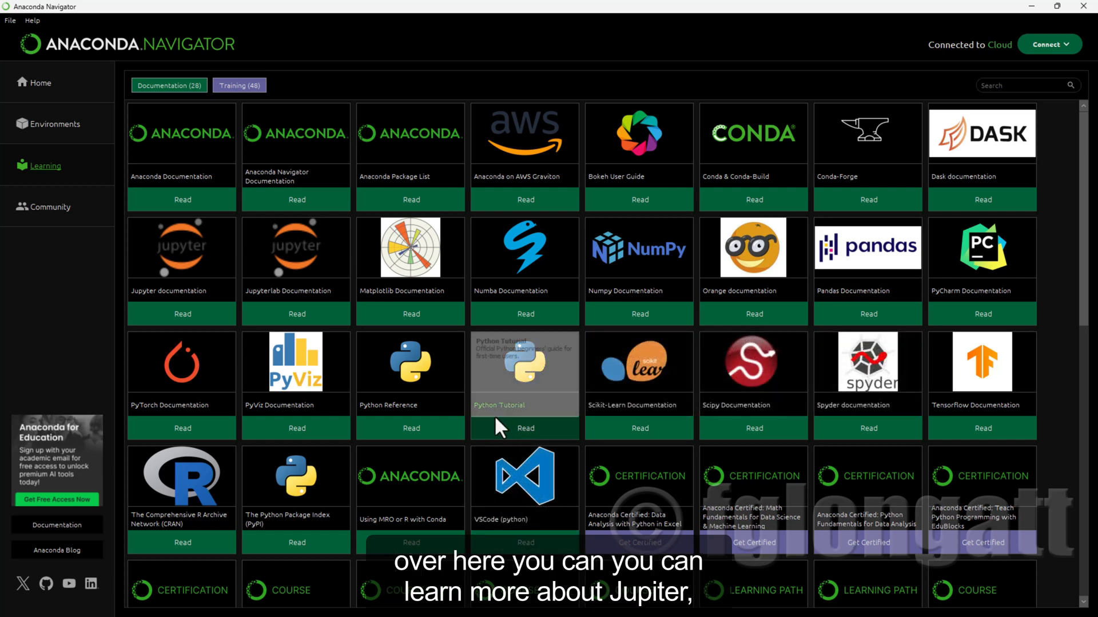
{"action": "scroll", "coordinate": [351, 490], "scroll_direction": "down", "scroll_amount": 10}
{"action": "scroll", "coordinate": [349, 492], "scroll_direction": "up", "scroll_amount": 10}
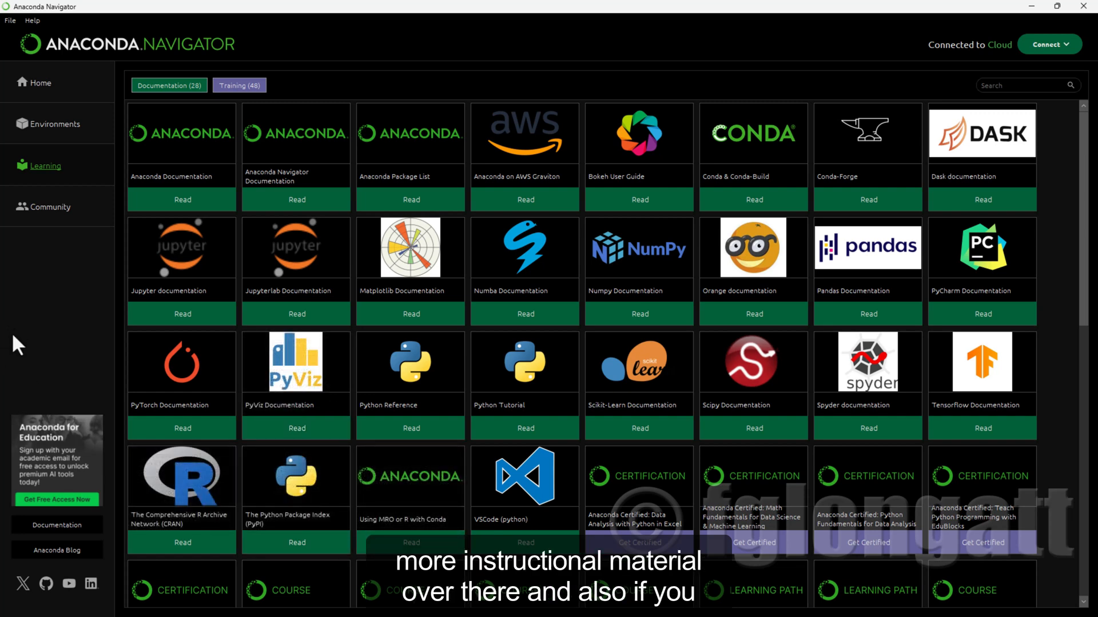
{"action": "left_click", "coordinate": [68, 209]}
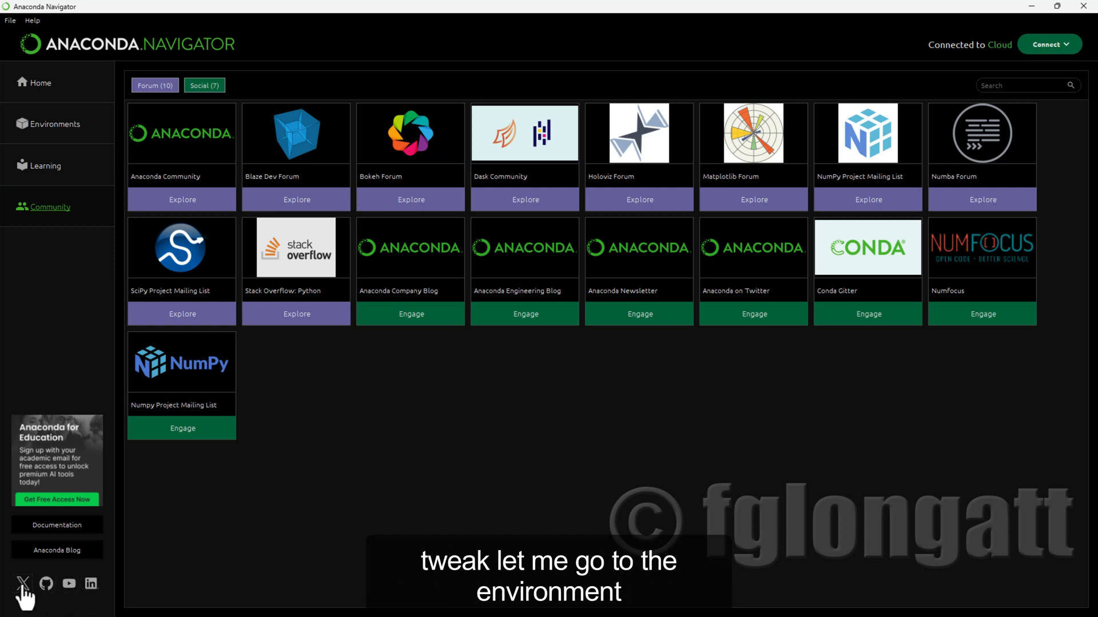
Open a terminal for the base (root) environment from the Environments page.
{"action": "left_click", "coordinate": [53, 137]}
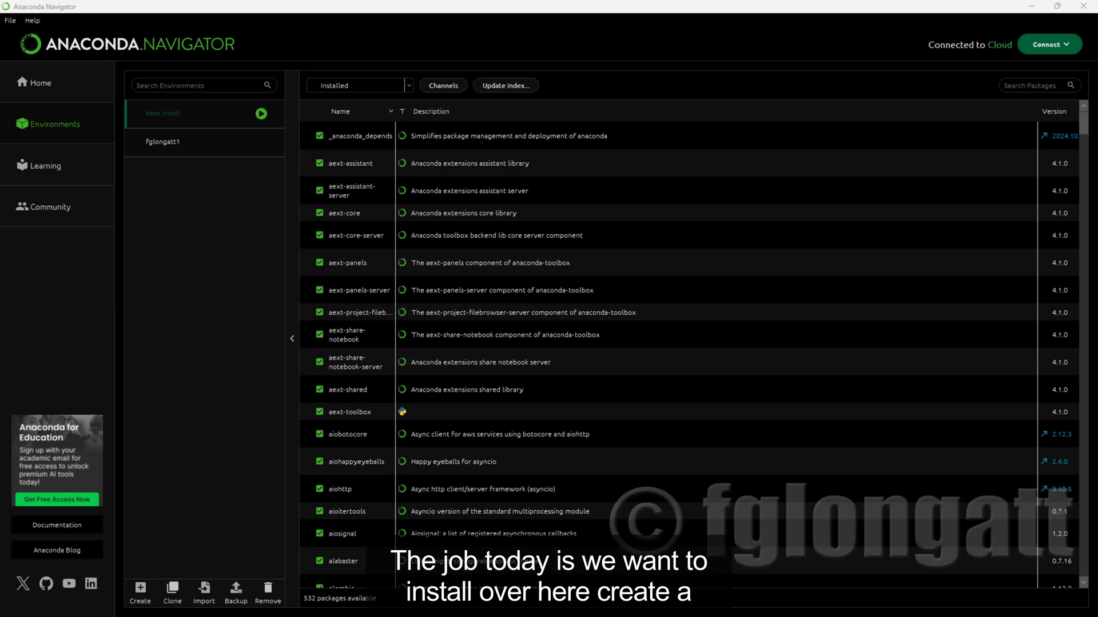
{"action": "left_click", "coordinate": [262, 118]}
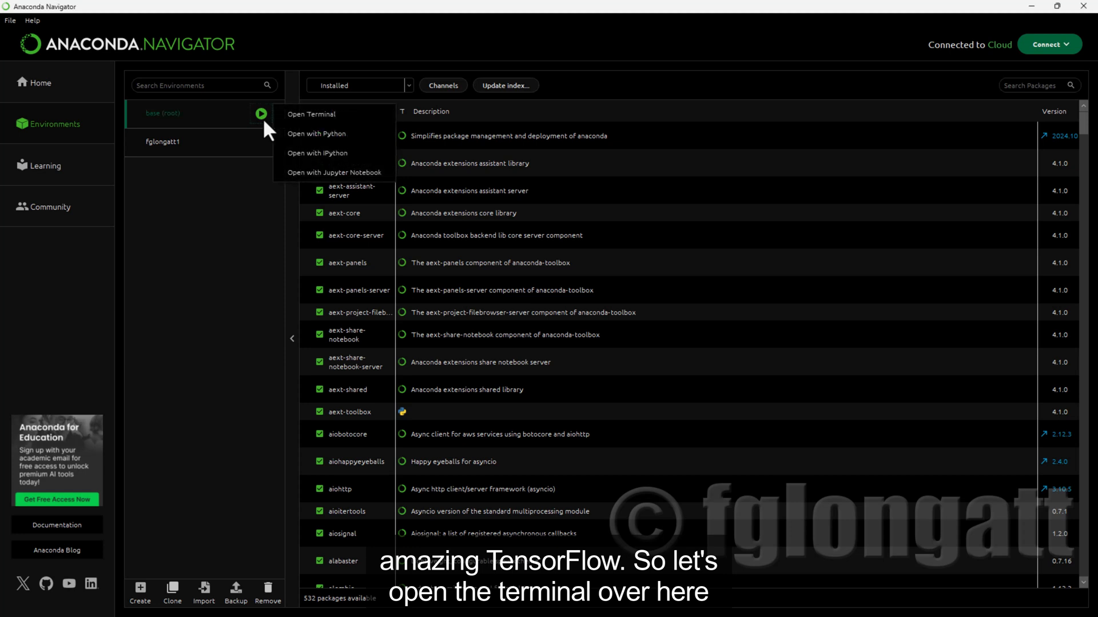
{"action": "left_click", "coordinate": [301, 120]}
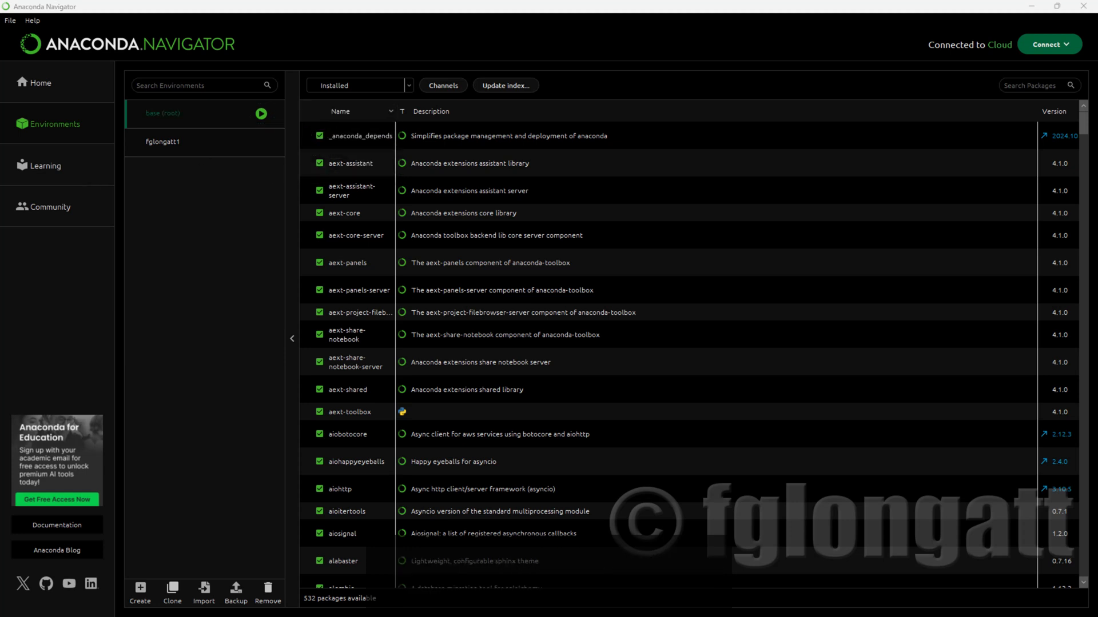
{"action": "left_click_drag", "start_coordinate": [240, 174], "coordinate": [603, 186]}
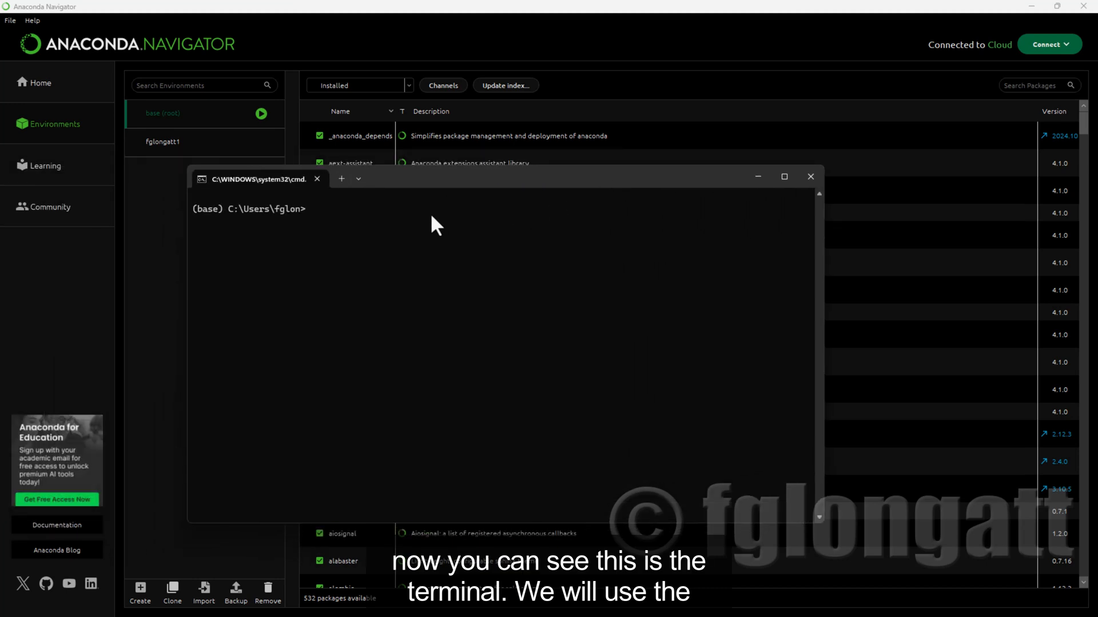
Run "conda create --name tf tensorflow" to create an environment named tf with TensorFlow.
{"action": "type", "text": "conda "}
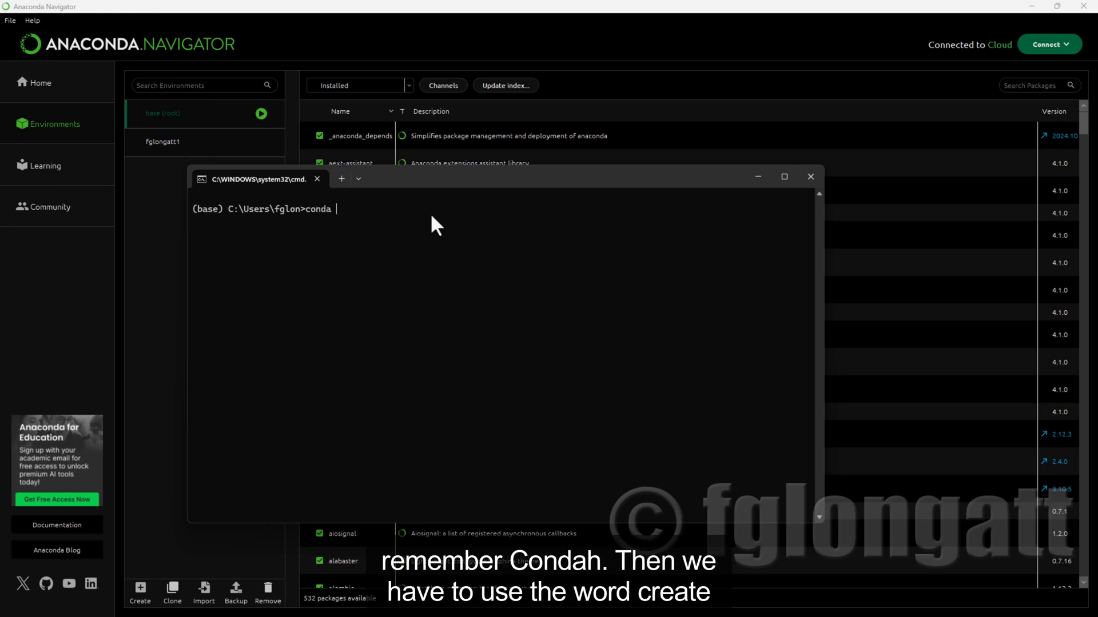
{"action": "type", "text": "create"}
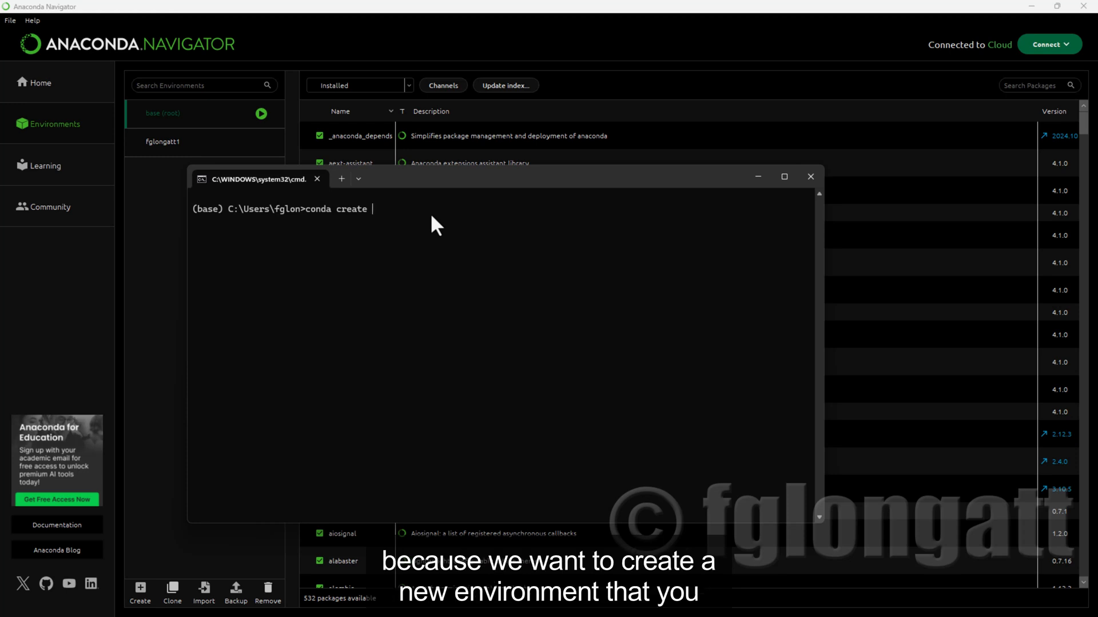
{"action": "type", "text": " --n"}
{"action": "type", "text": "ASME"}
{"action": "key", "text": "BackSpace"}
{"action": "key", "text": "BackSpace"}
{"action": "key", "text": "BackSpace"}
{"action": "key", "text": "BackSpace"}
{"action": "type", "text": "an"}
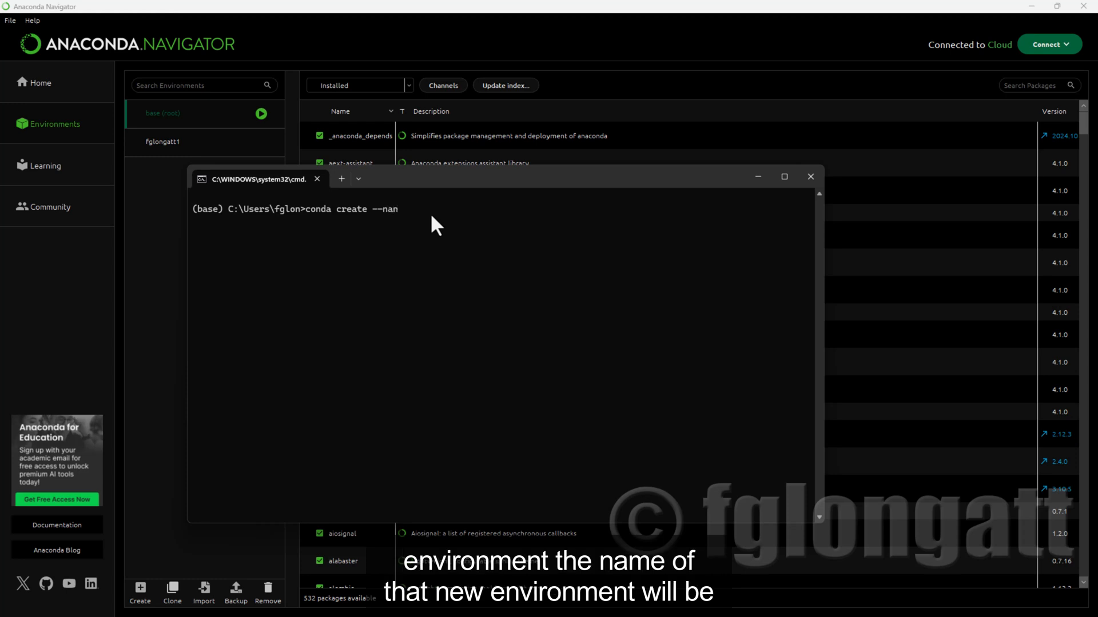
{"action": "key", "text": "BackSpace"}
{"action": "type", "text": "me tf"}
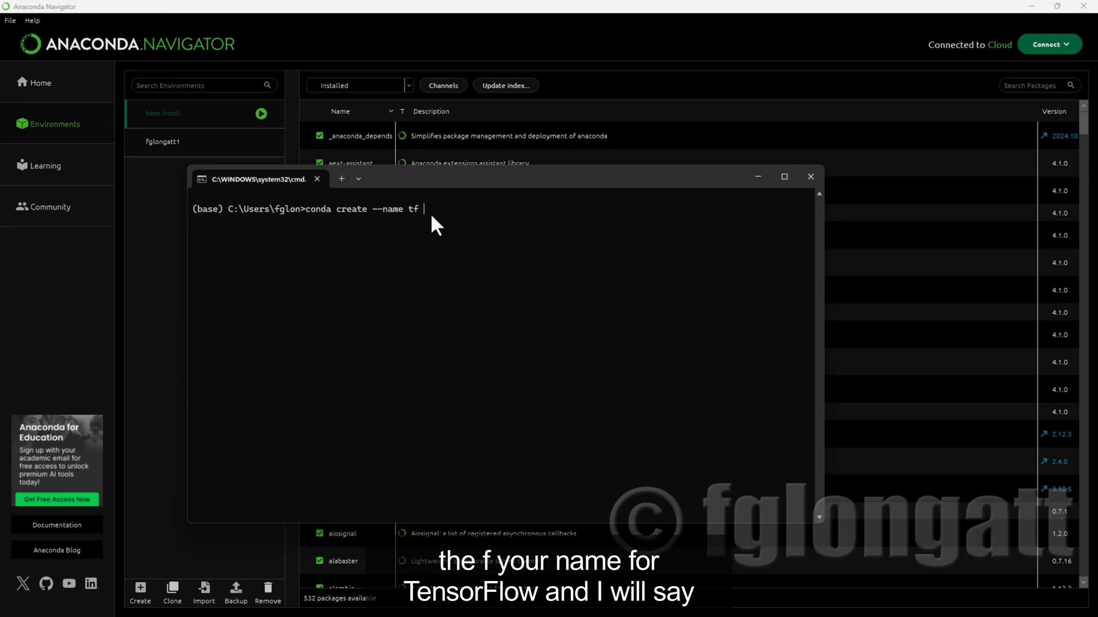
{"action": "type", "text": " tenso"}
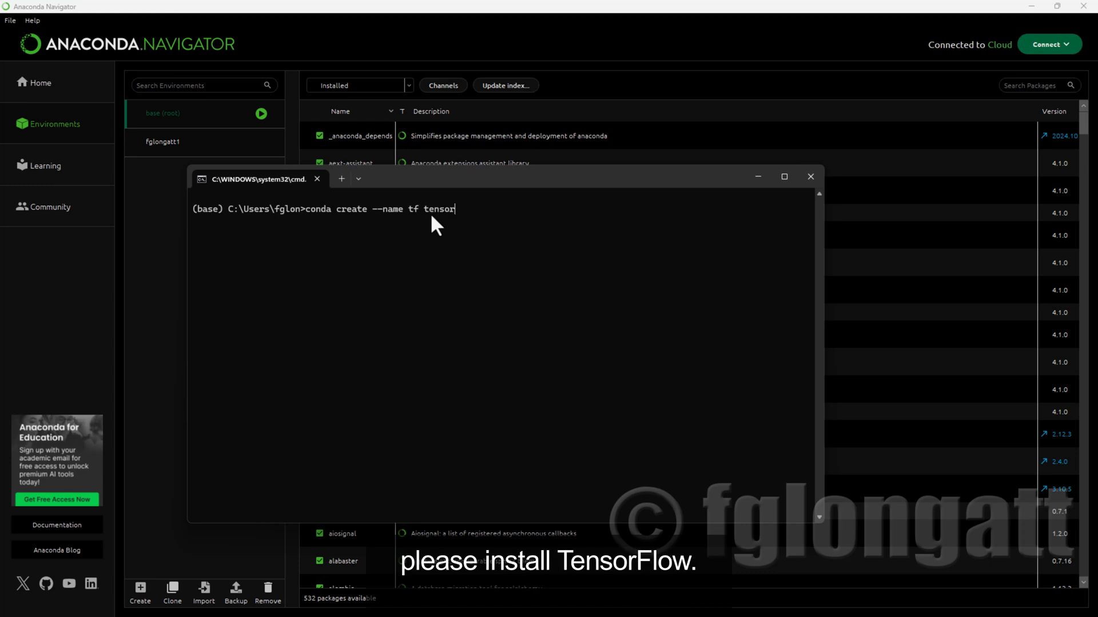
{"action": "type", "text": "rflow"}
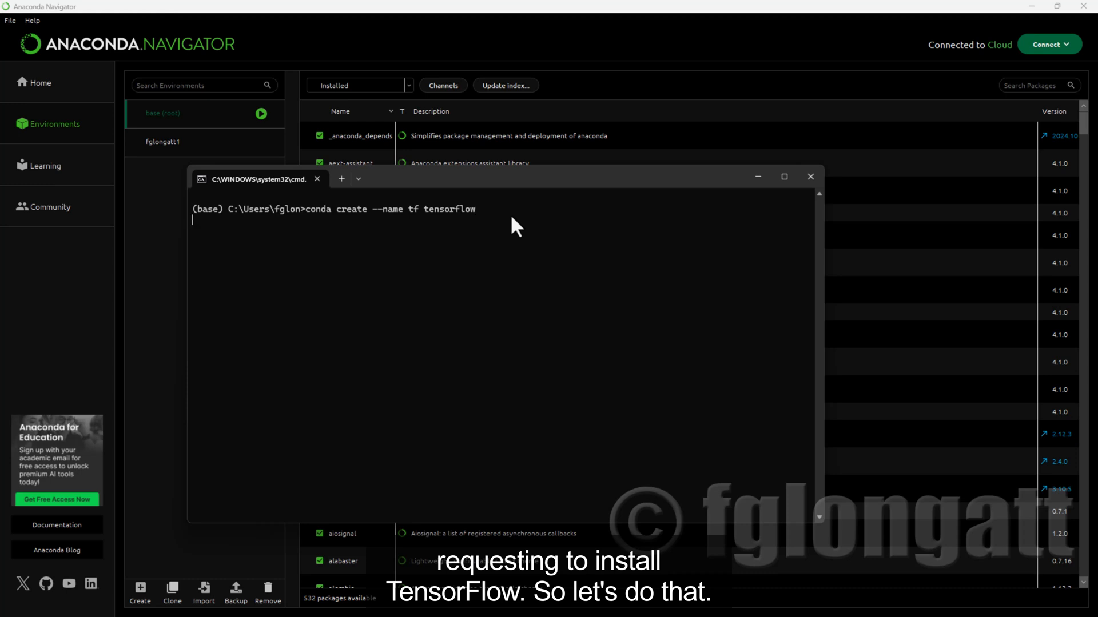
{"action": "key", "text": "Return"}
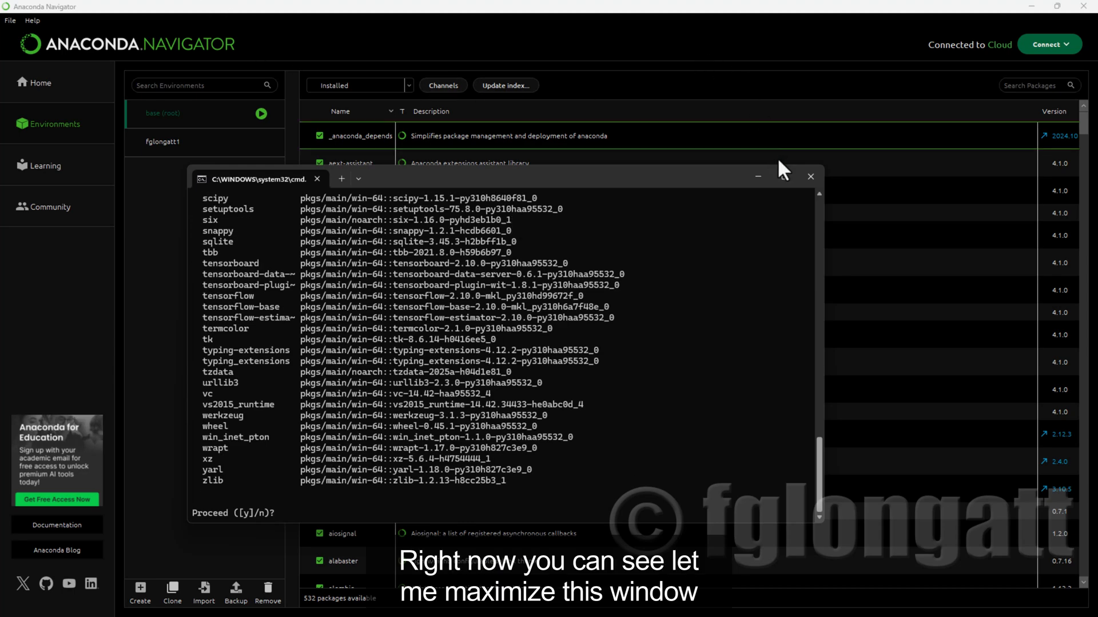
Maximize the terminal and examine the list of new packages in the package plan, marking the keras and scipy entries.
{"action": "left_click", "coordinate": [785, 178]}
{"action": "scroll", "coordinate": [540, 176], "scroll_direction": "up", "scroll_amount": 20}
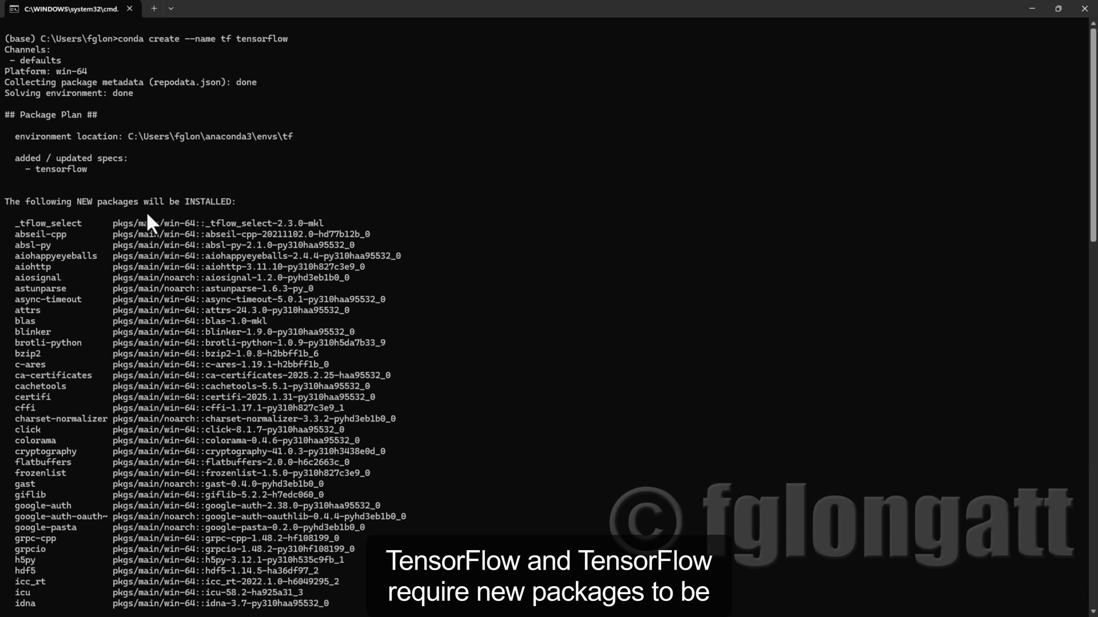
{"action": "scroll", "coordinate": [143, 218], "scroll_direction": "down", "scroll_amount": 7}
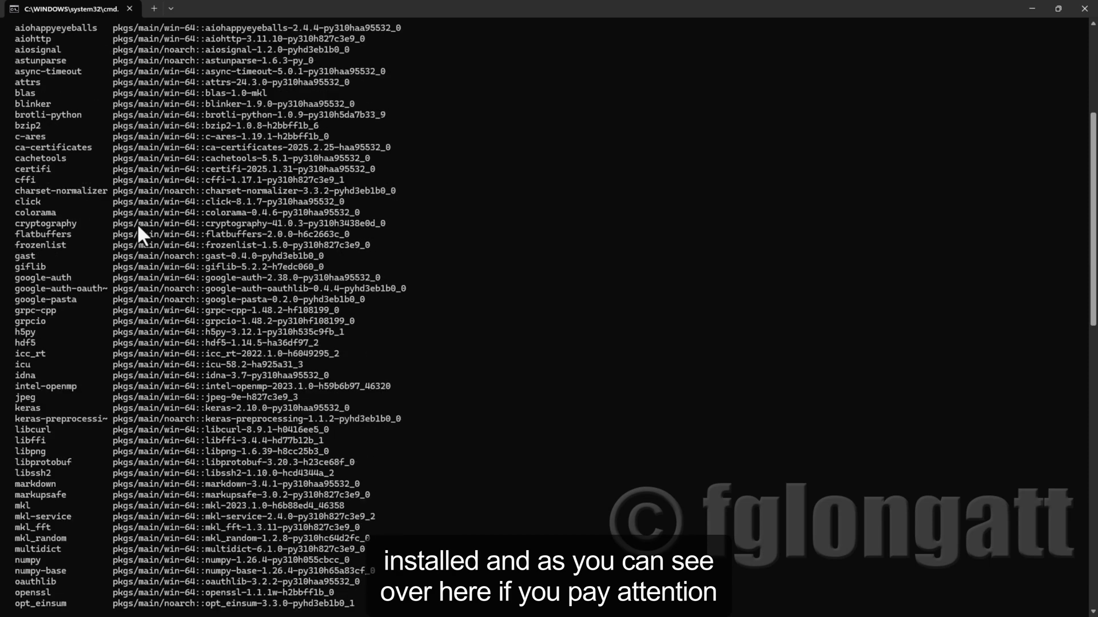
{"action": "scroll", "coordinate": [136, 223], "scroll_direction": "down", "scroll_amount": 5}
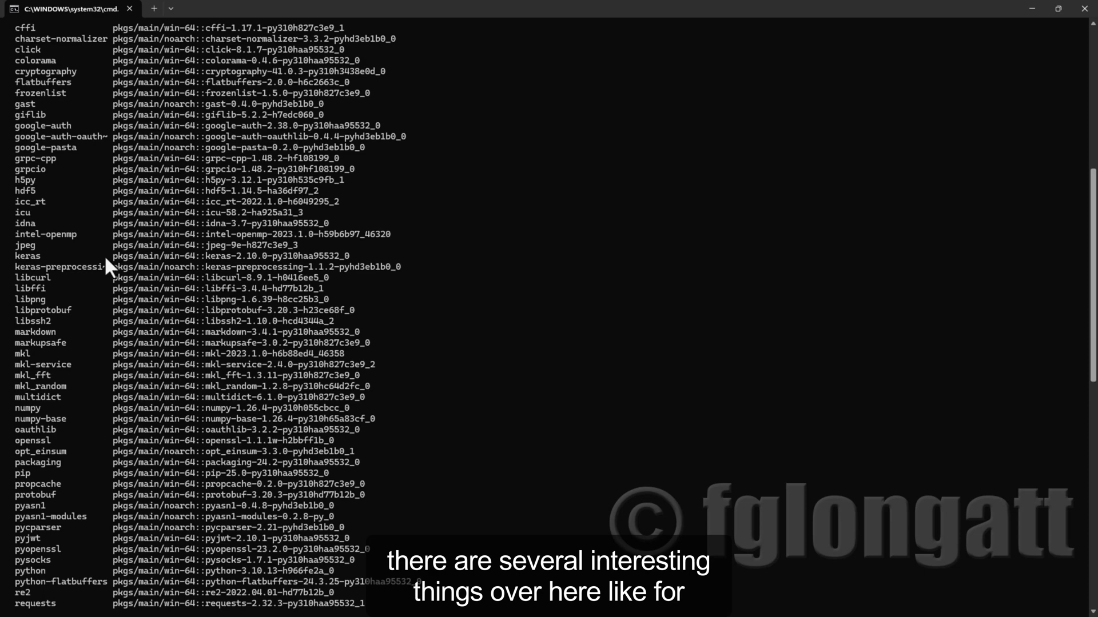
{"action": "scroll", "coordinate": [105, 258], "scroll_direction": "up", "scroll_amount": 2}
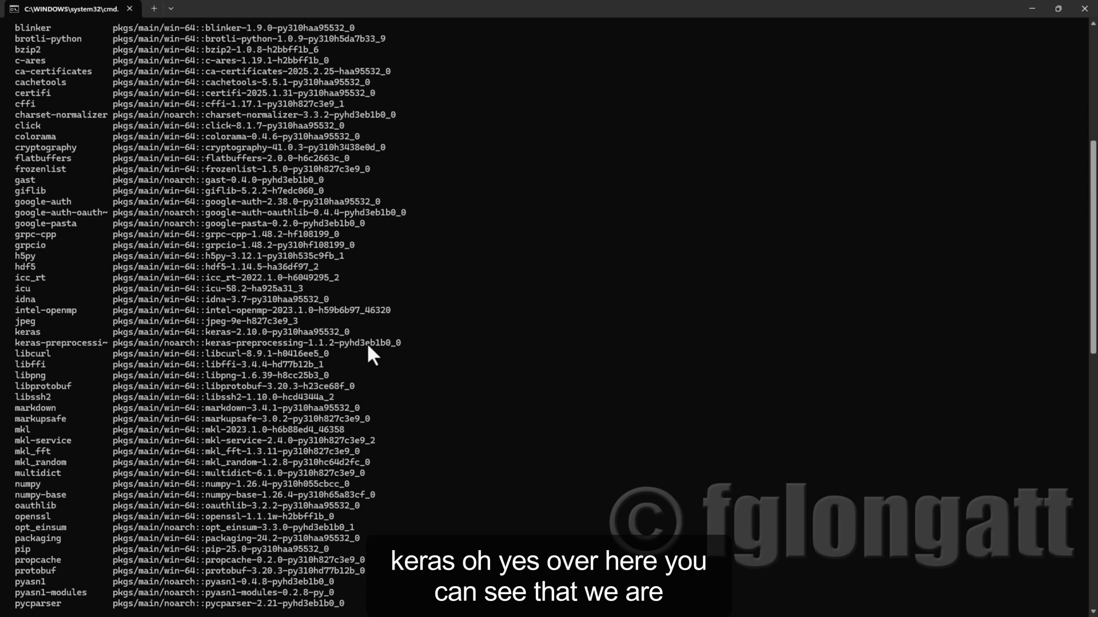
{"action": "left_click_drag", "start_coordinate": [351, 333], "coordinate": [31, 333]}
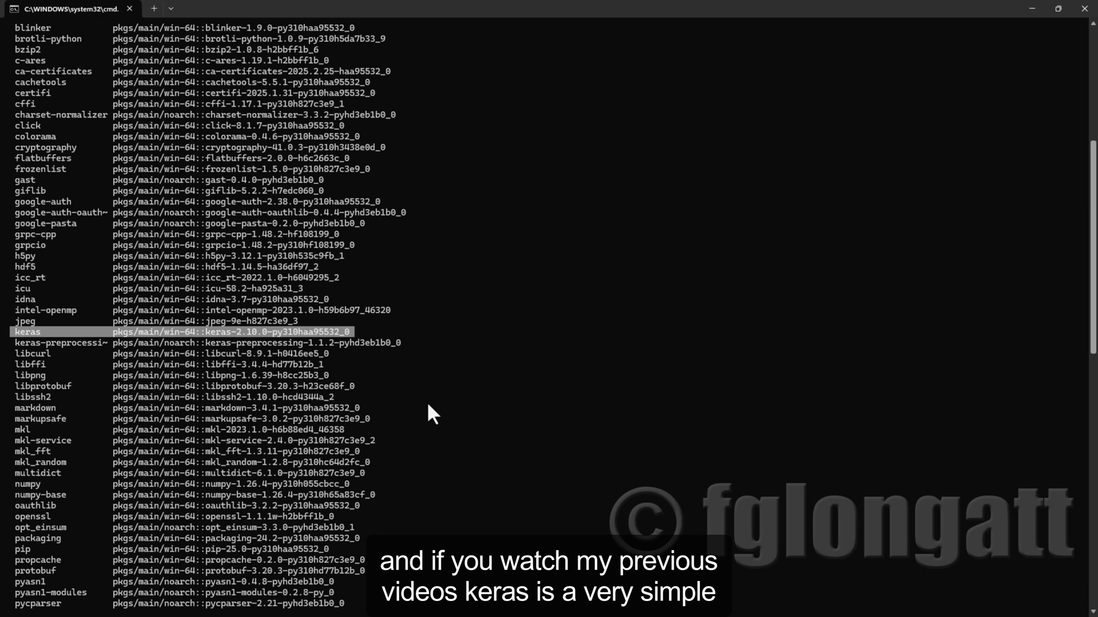
{"action": "scroll", "coordinate": [428, 401], "scroll_direction": "down", "scroll_amount": 2}
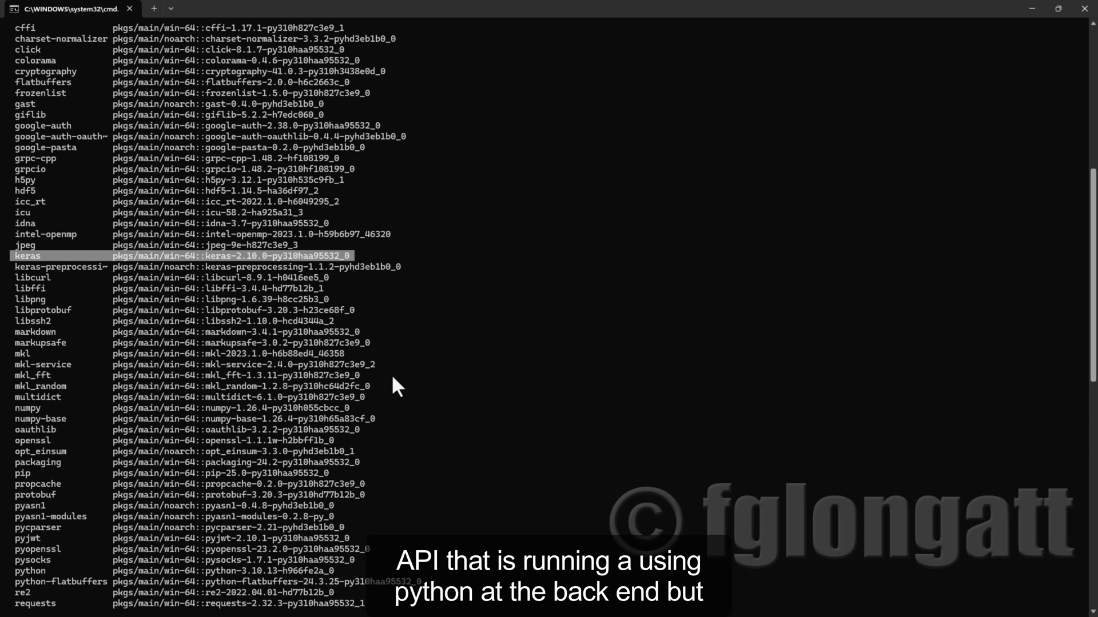
{"action": "scroll", "coordinate": [383, 392], "scroll_direction": "down", "scroll_amount": 5}
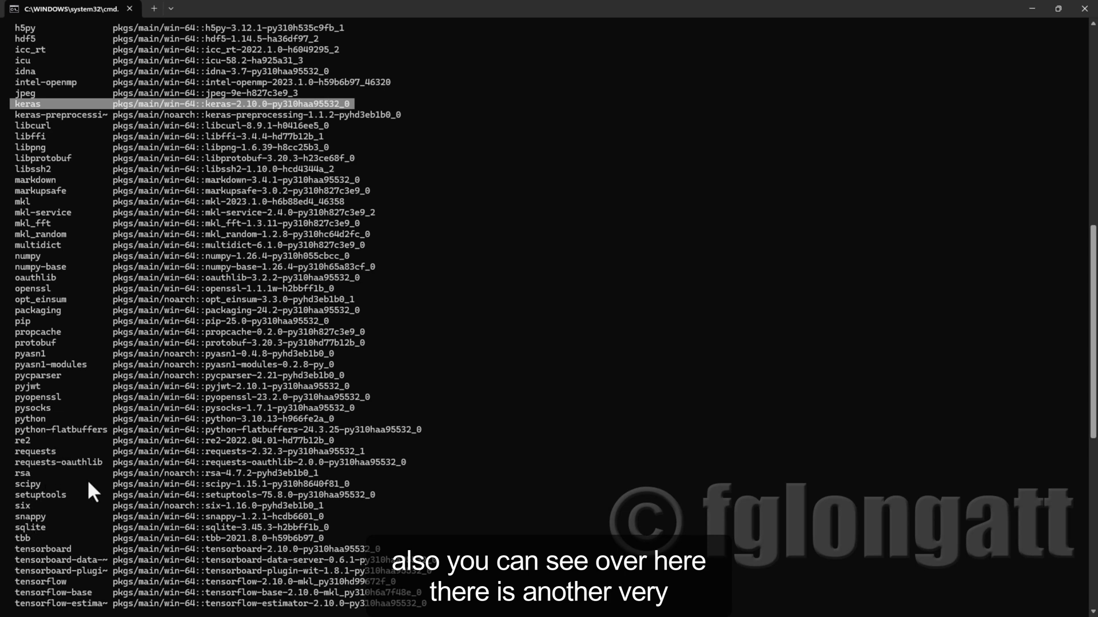
{"action": "left_click_drag", "start_coordinate": [17, 482], "coordinate": [357, 484]}
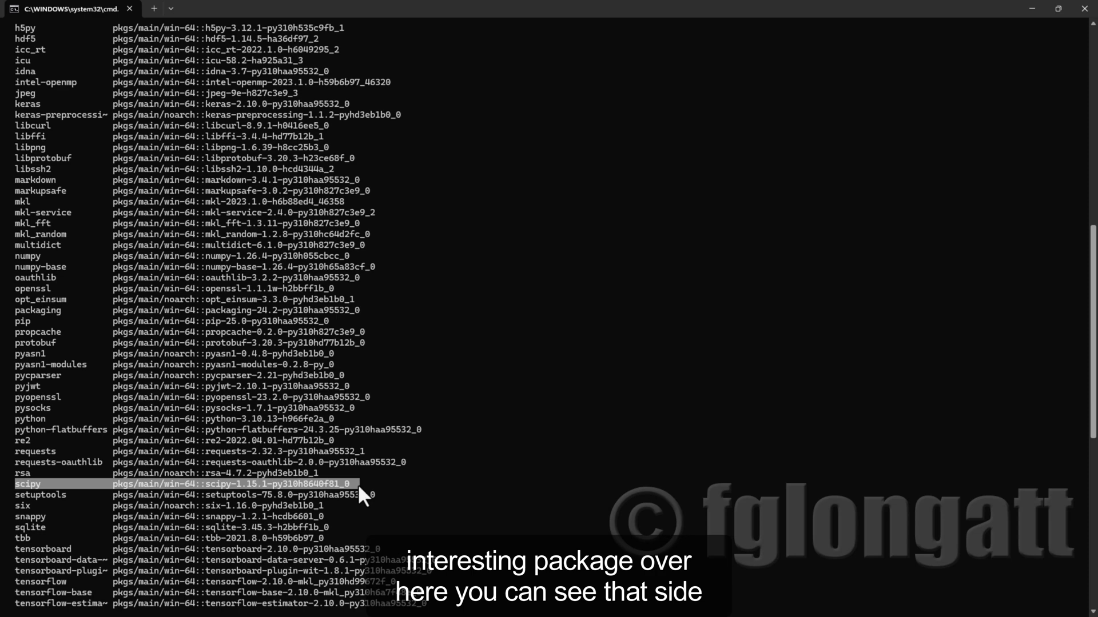
Accept the package plan with y at the proceed prompt to install the packages.
{"action": "scroll", "coordinate": [384, 471], "scroll_direction": "down", "scroll_amount": 9}
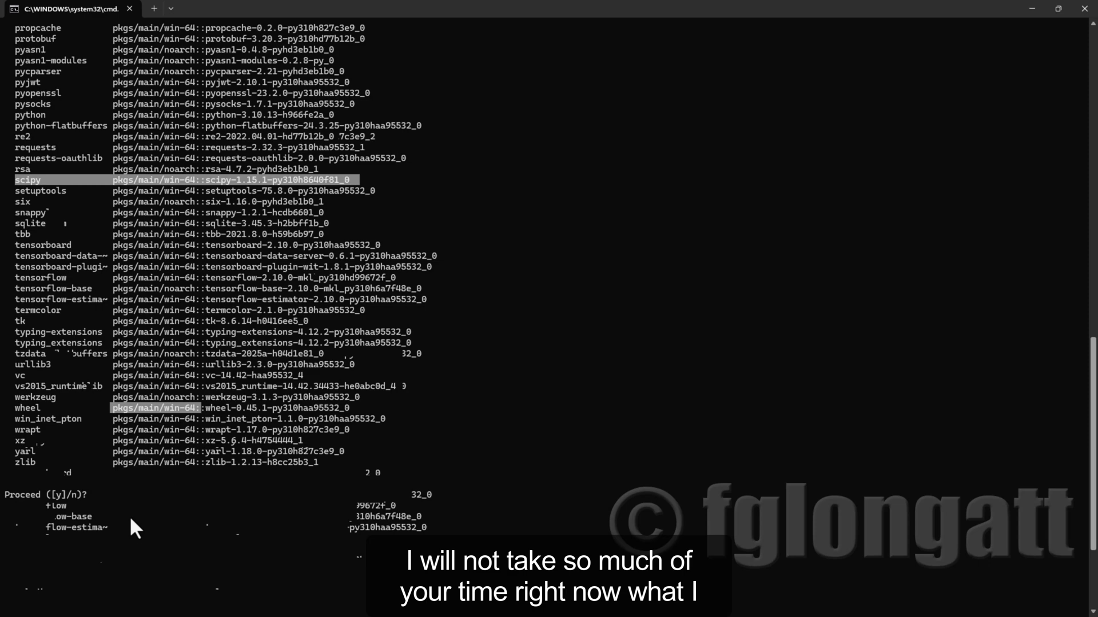
{"action": "type", "text": "y"}
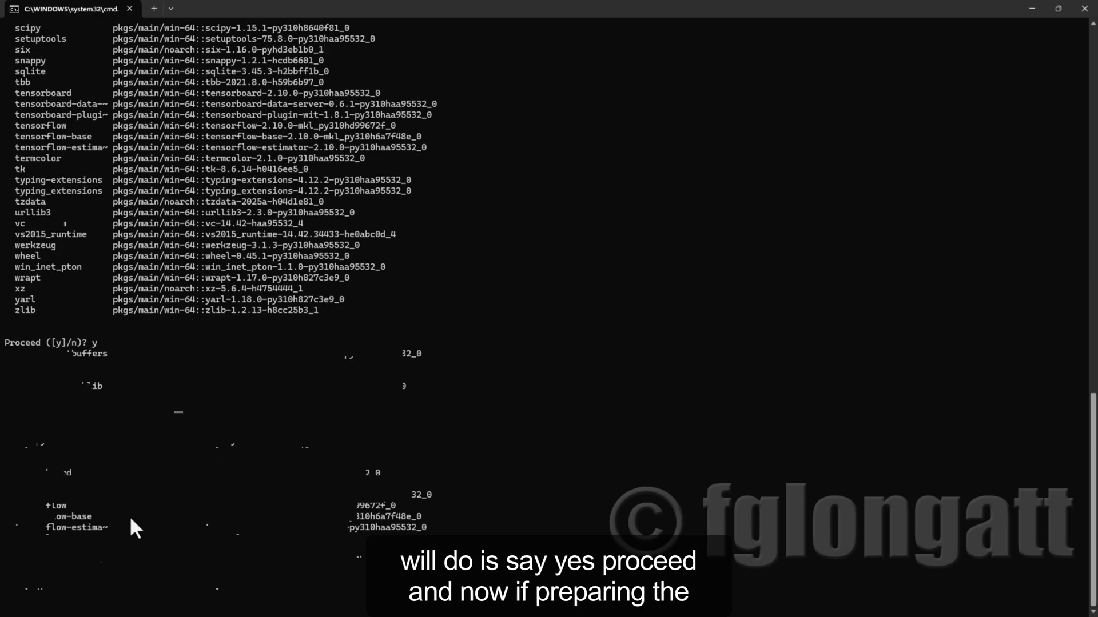
{"action": "key", "text": "Return"}
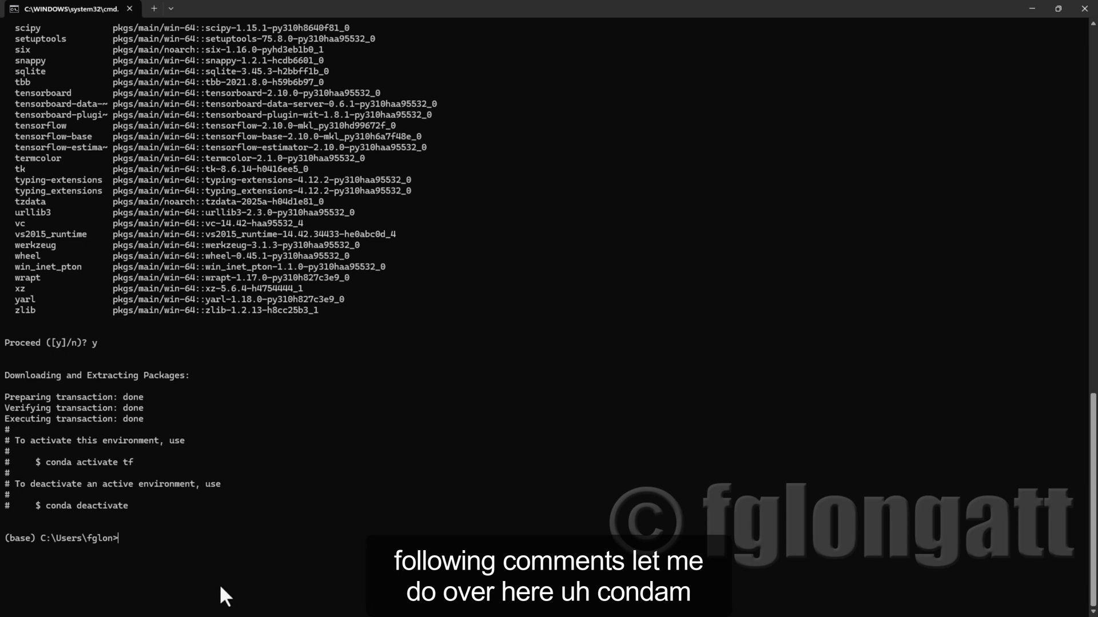
List all conda environments with "conda info --envs" and mark the path of the tf environment.
{"action": "type", "text": "conds"}
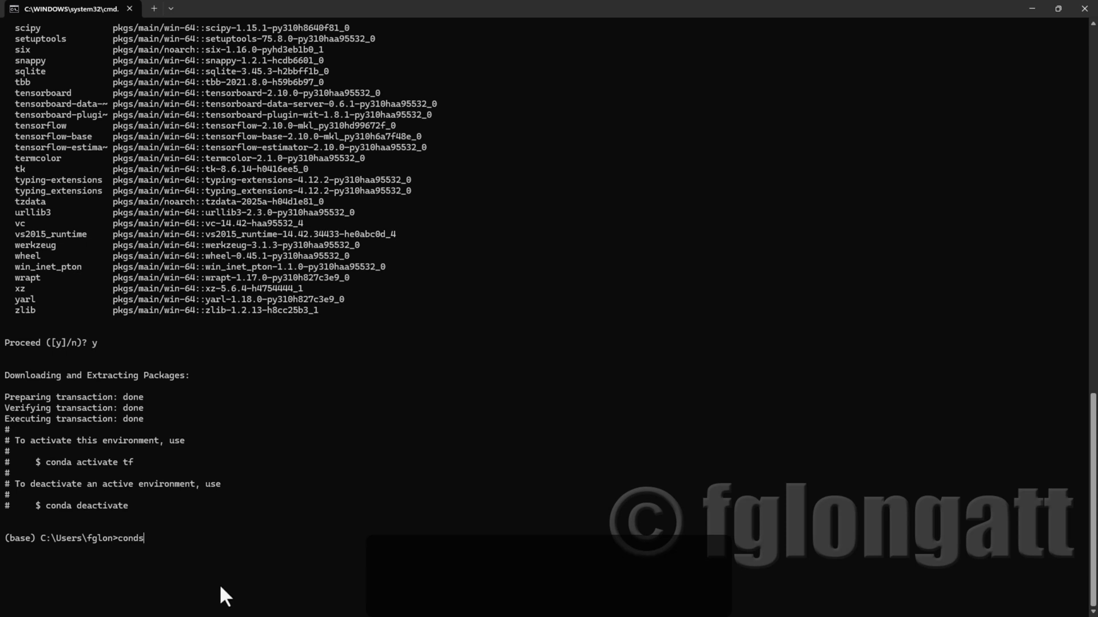
{"action": "key", "text": "BackSpace"}
{"action": "key", "text": "BackSpace"}
{"action": "key", "text": "BackSpace"}
{"action": "key", "text": "BackSpace"}
{"action": "key", "text": "BackSpace"}
{"action": "type", "text": "conda"}
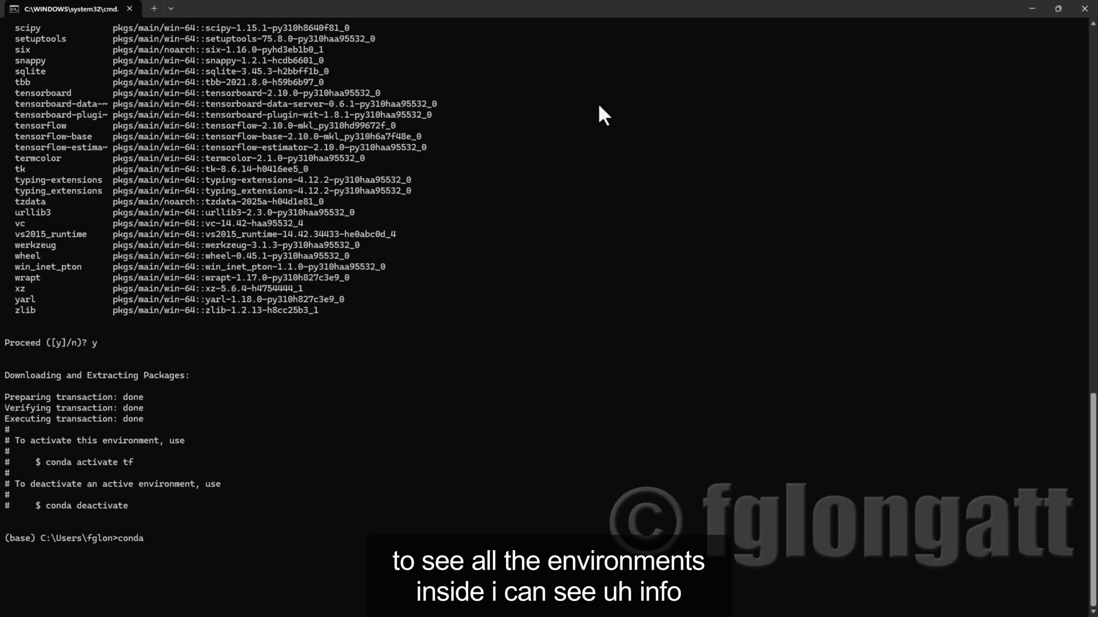
{"action": "type", "text": "info --env"}
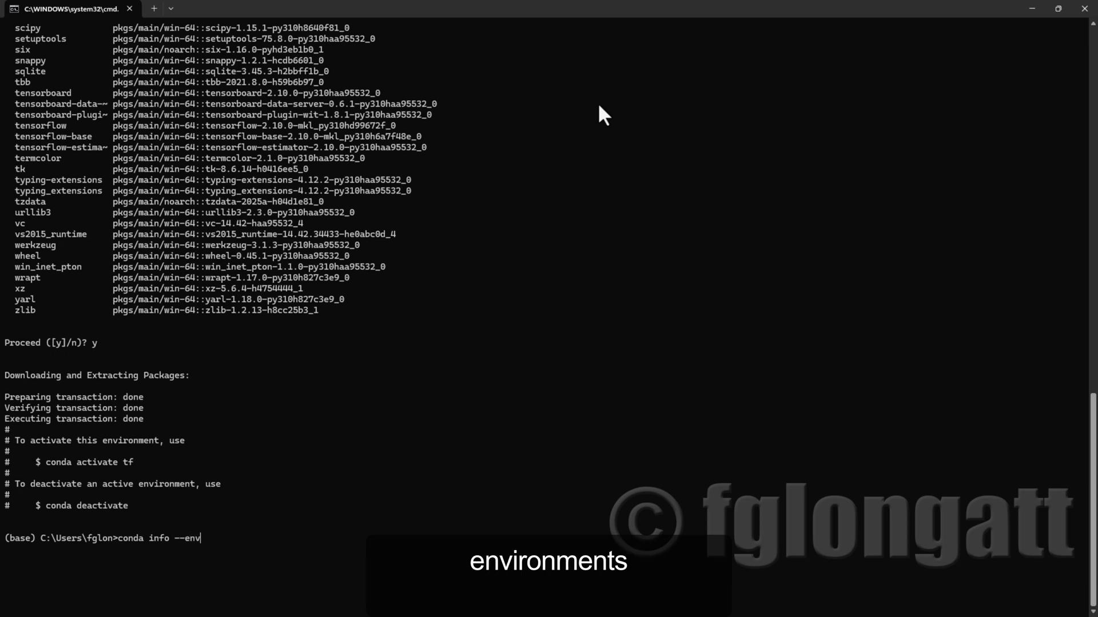
{"action": "type", "text": "s"}
{"action": "key", "text": "Return"}
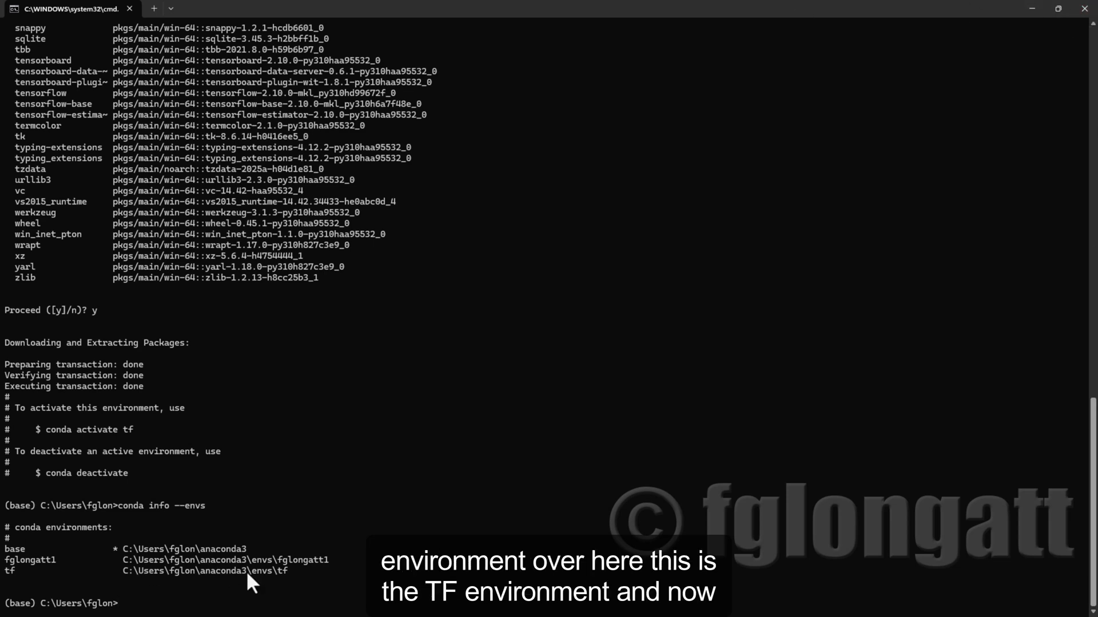
{"action": "left_click_drag", "start_coordinate": [288, 568], "coordinate": [134, 568]}
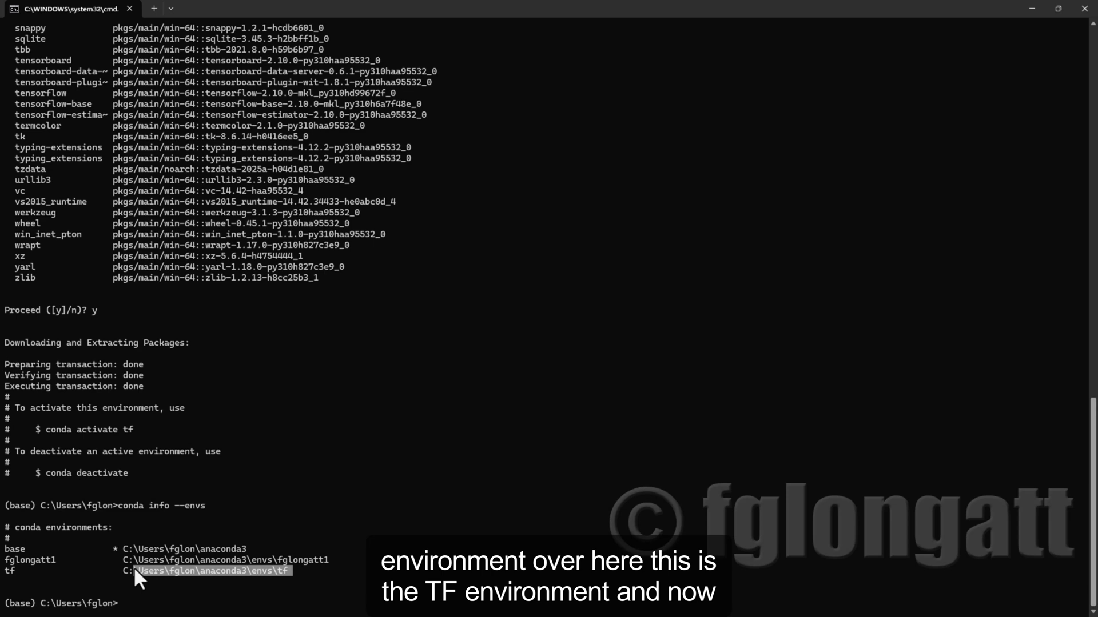
Activate the tf environment with "conda activate tf" and close the terminal window.
{"action": "left_click", "coordinate": [152, 611]}
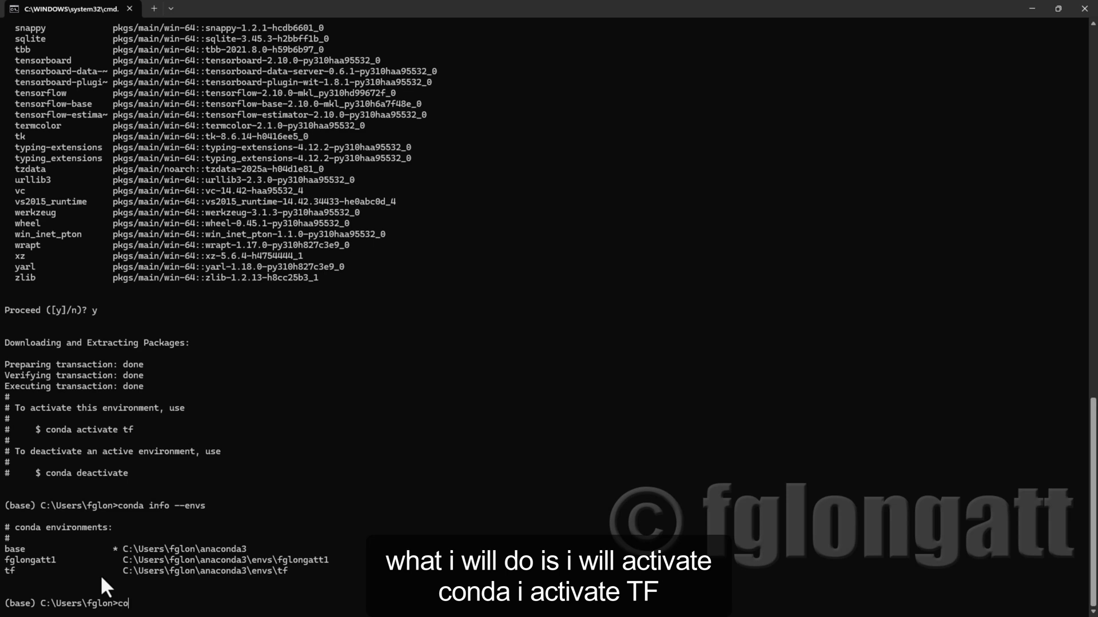
{"action": "type", "text": "conda activate tf"}
{"action": "key", "text": "Return"}
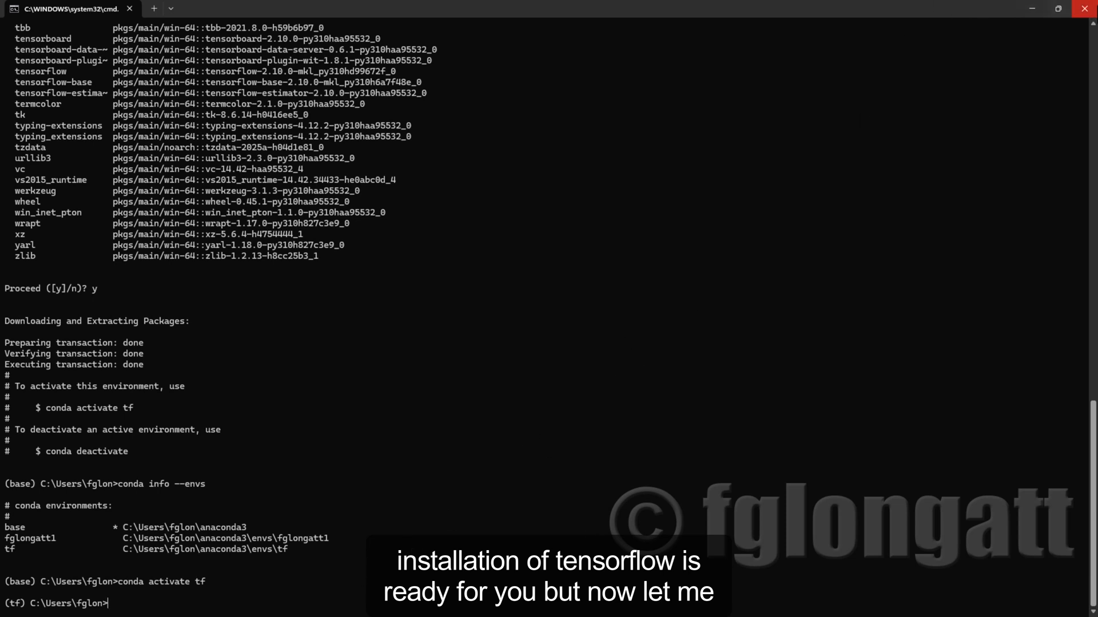
{"action": "left_click", "coordinate": [1084, 8]}
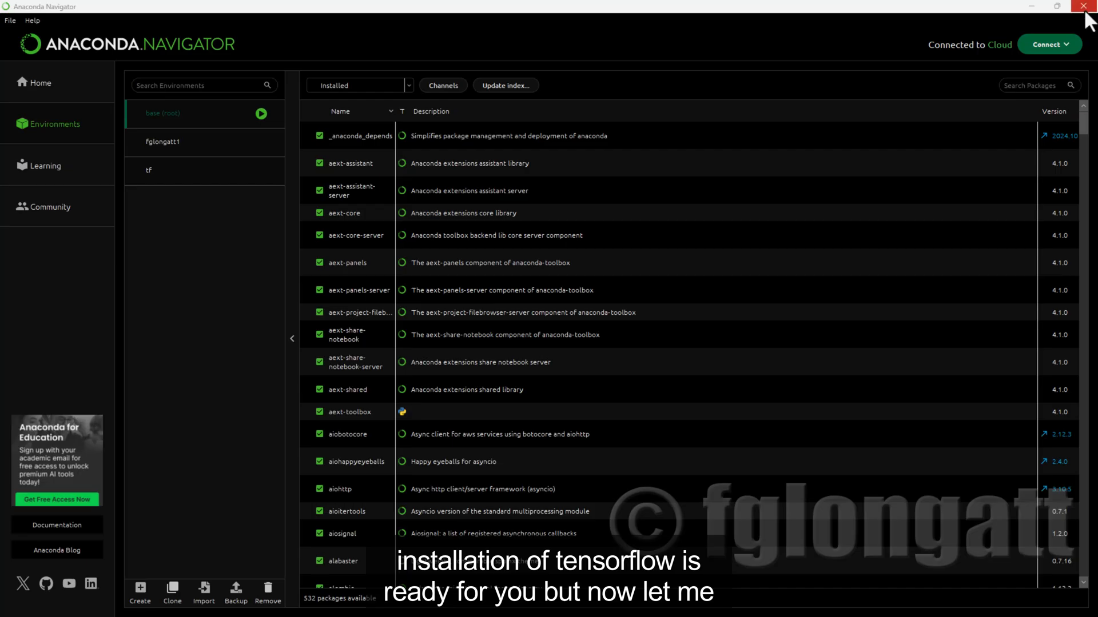
Load the tf environment and look through its installed packages for the keras and tensorflow entries.
{"action": "left_click", "coordinate": [191, 182]}
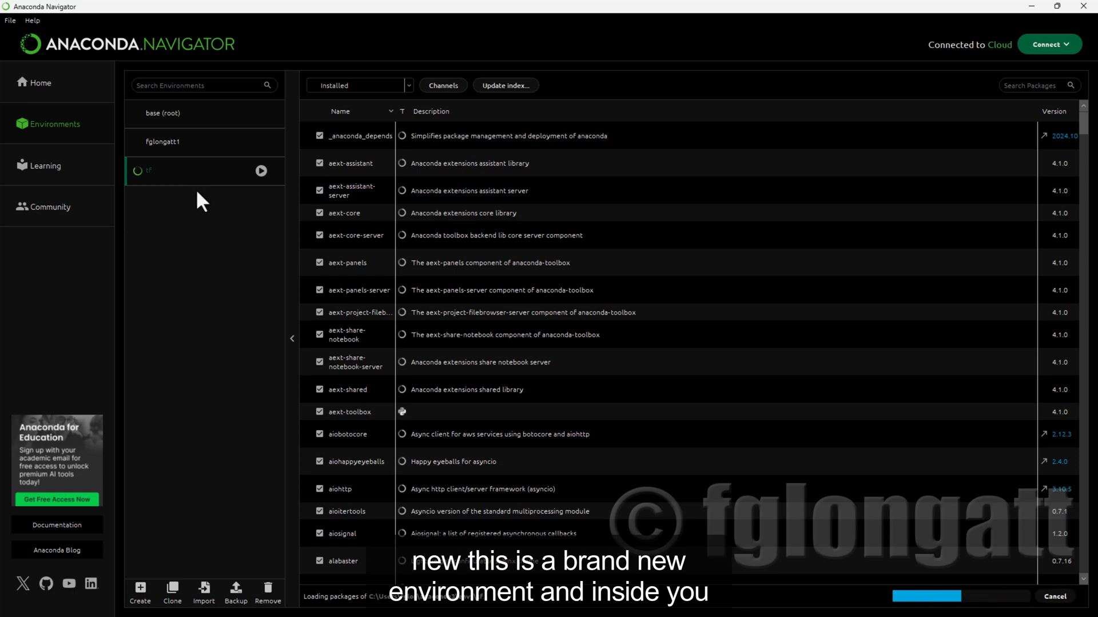
{"action": "scroll", "coordinate": [504, 344], "scroll_direction": "down", "scroll_amount": 5}
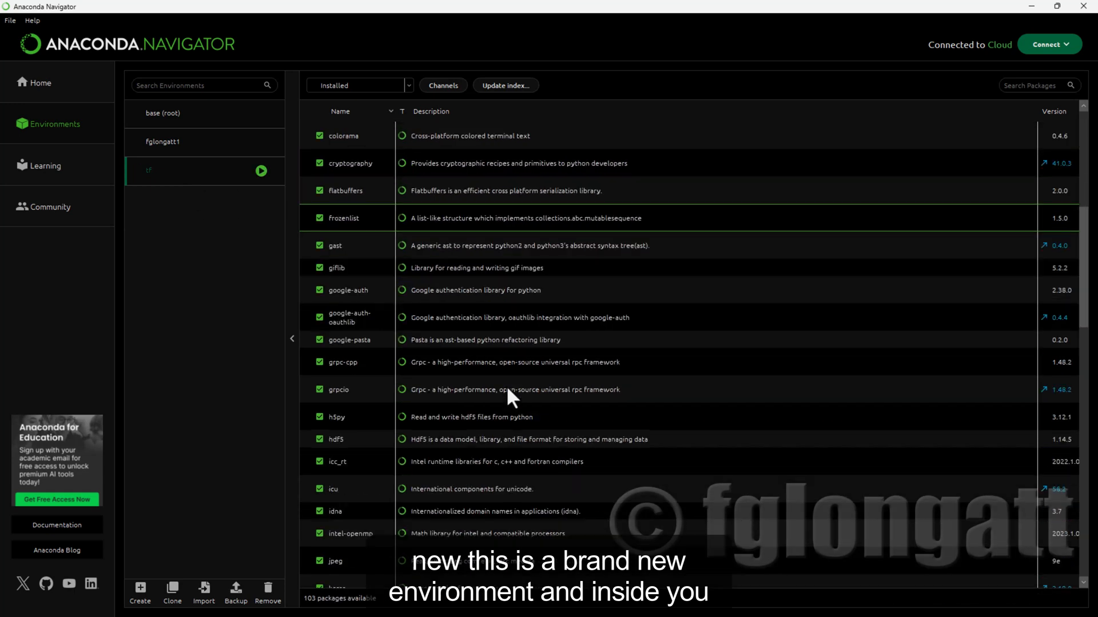
{"action": "scroll", "coordinate": [506, 385], "scroll_direction": "down", "scroll_amount": 7}
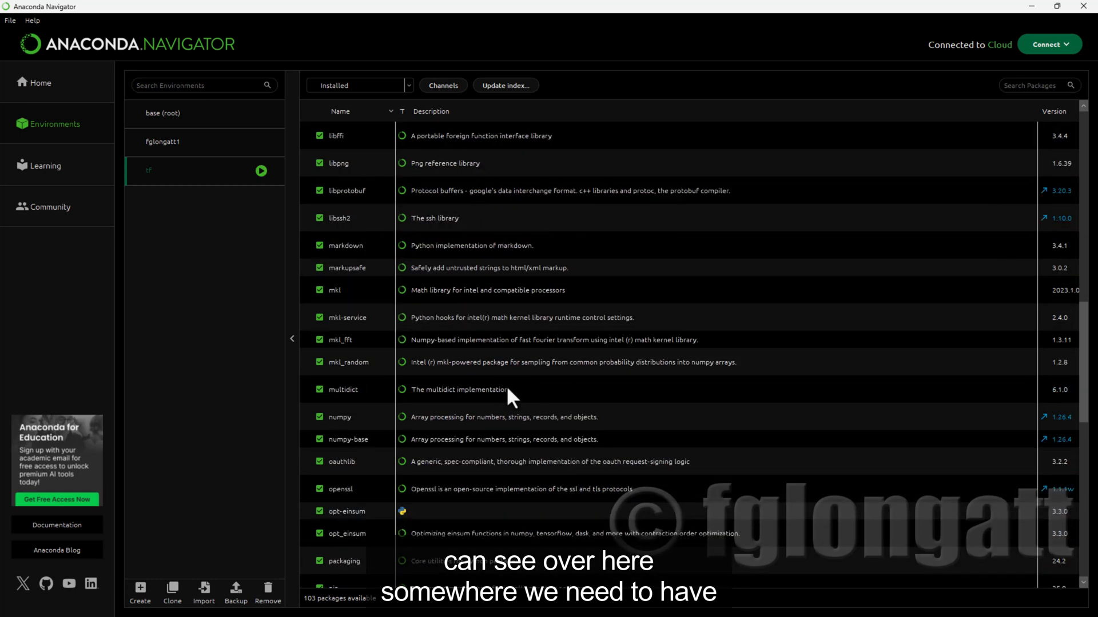
{"action": "scroll", "coordinate": [507, 385], "scroll_direction": "up", "scroll_amount": 5}
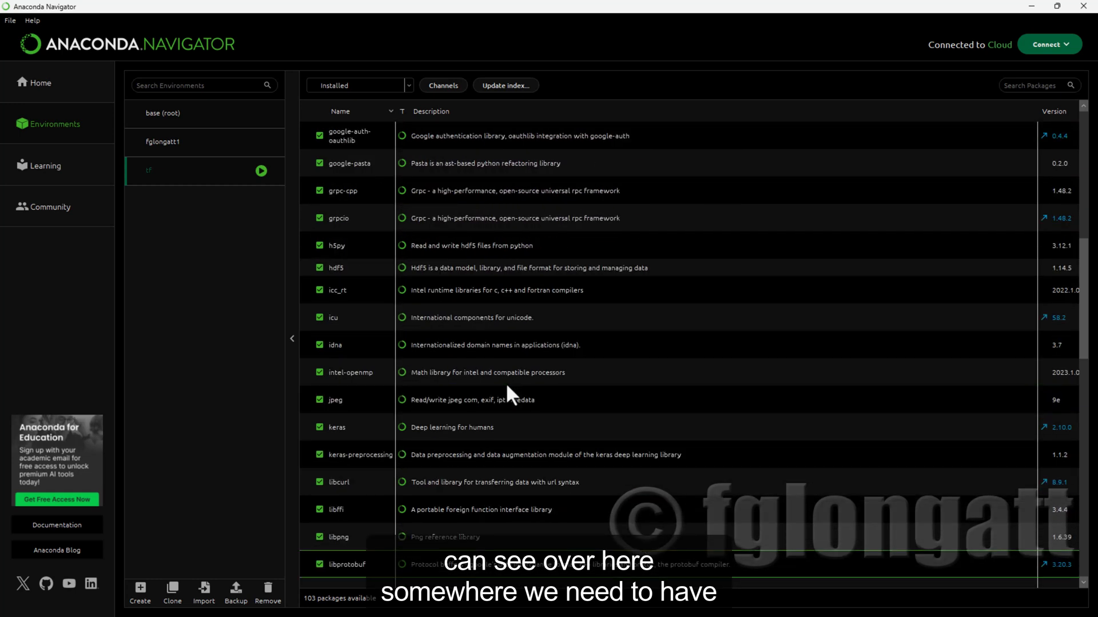
{"action": "scroll", "coordinate": [505, 383], "scroll_direction": "up", "scroll_amount": 3}
{"action": "scroll", "coordinate": [505, 383], "scroll_direction": "down", "scroll_amount": 6}
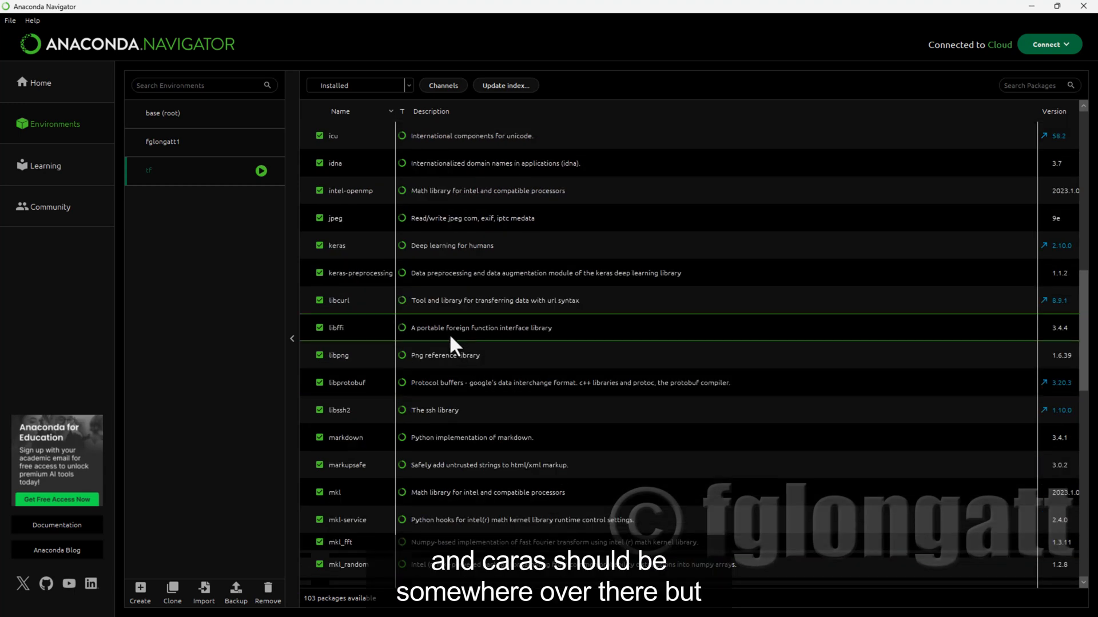
{"action": "scroll", "coordinate": [448, 334], "scroll_direction": "down", "scroll_amount": 5}
{"action": "scroll", "coordinate": [449, 334], "scroll_direction": "down", "scroll_amount": 10}
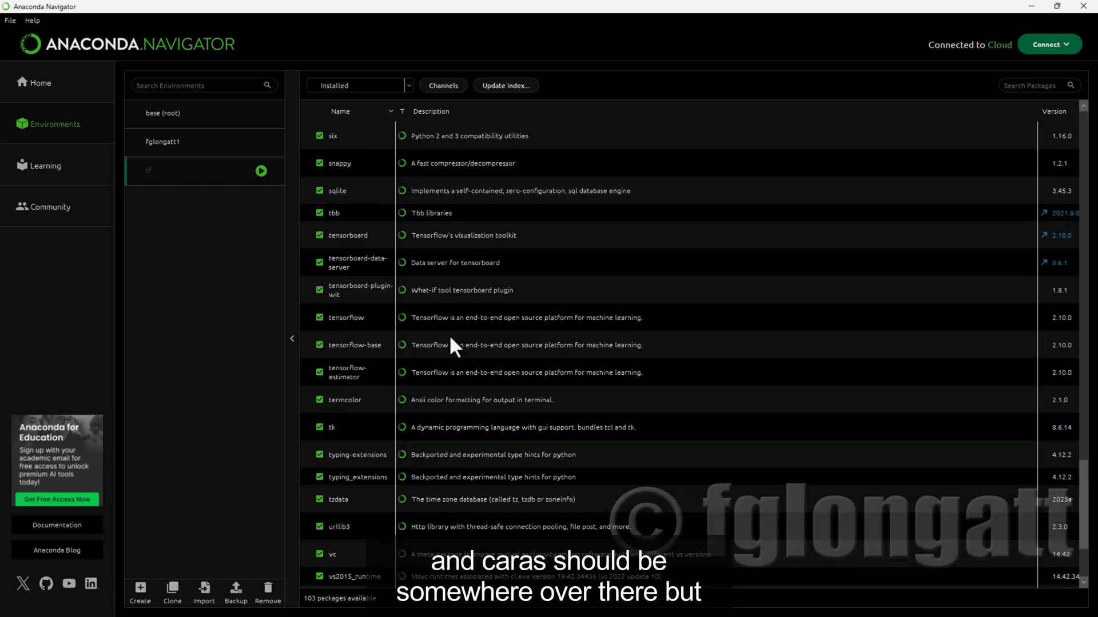
{"action": "scroll", "coordinate": [450, 338], "scroll_direction": "down", "scroll_amount": 4}
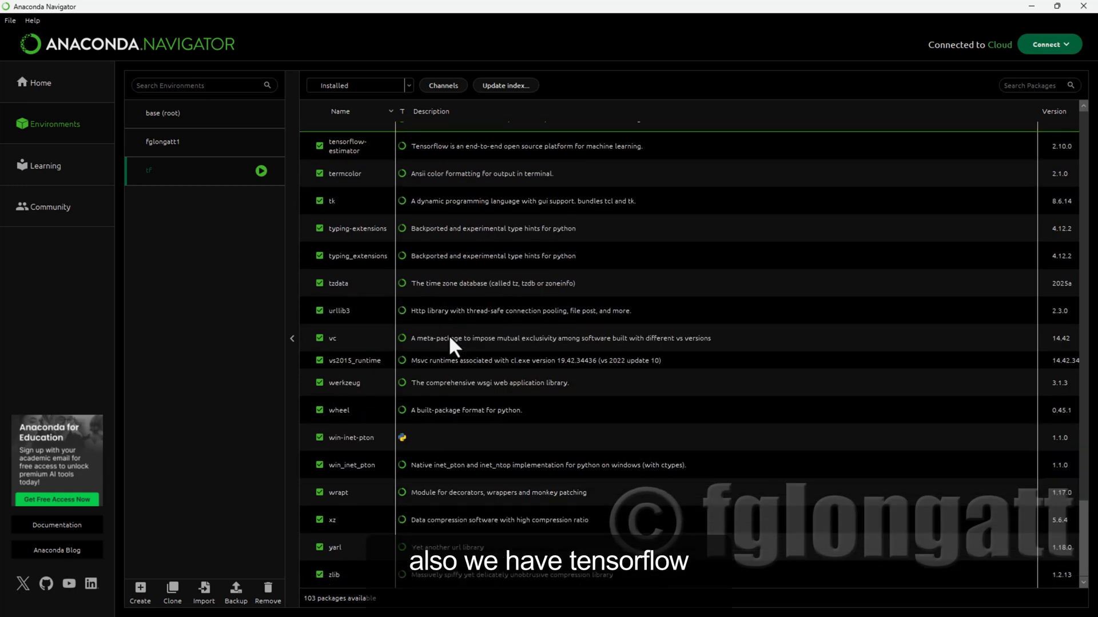
{"action": "scroll", "coordinate": [450, 342], "scroll_direction": "up", "scroll_amount": 20}
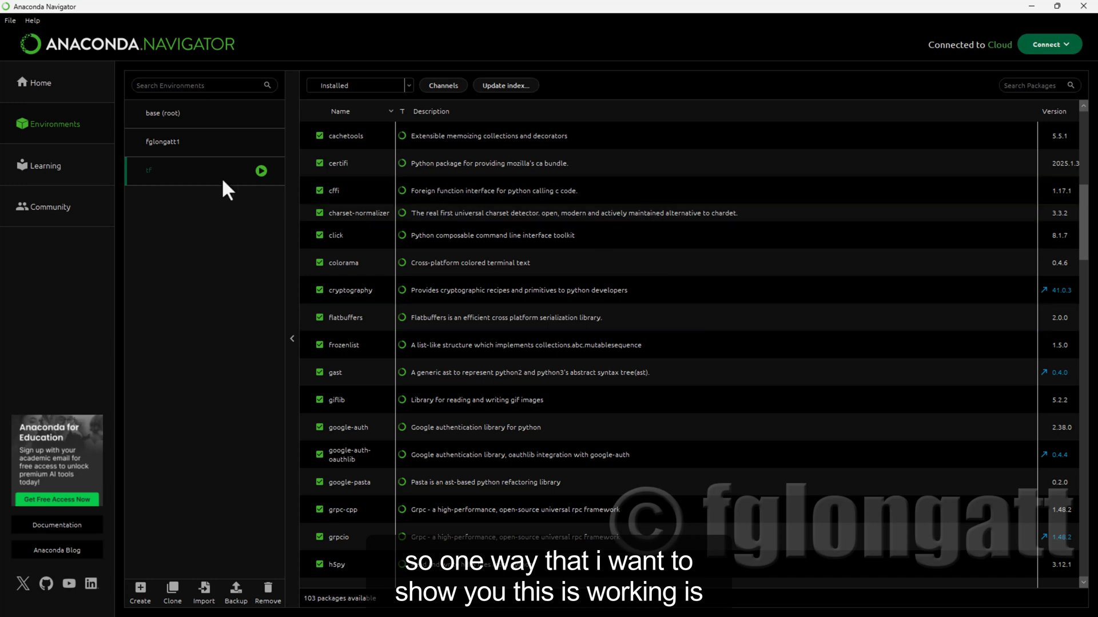
Find Spyder among the applications for the tf environment on the Home page and install it.
{"action": "left_click", "coordinate": [40, 83]}
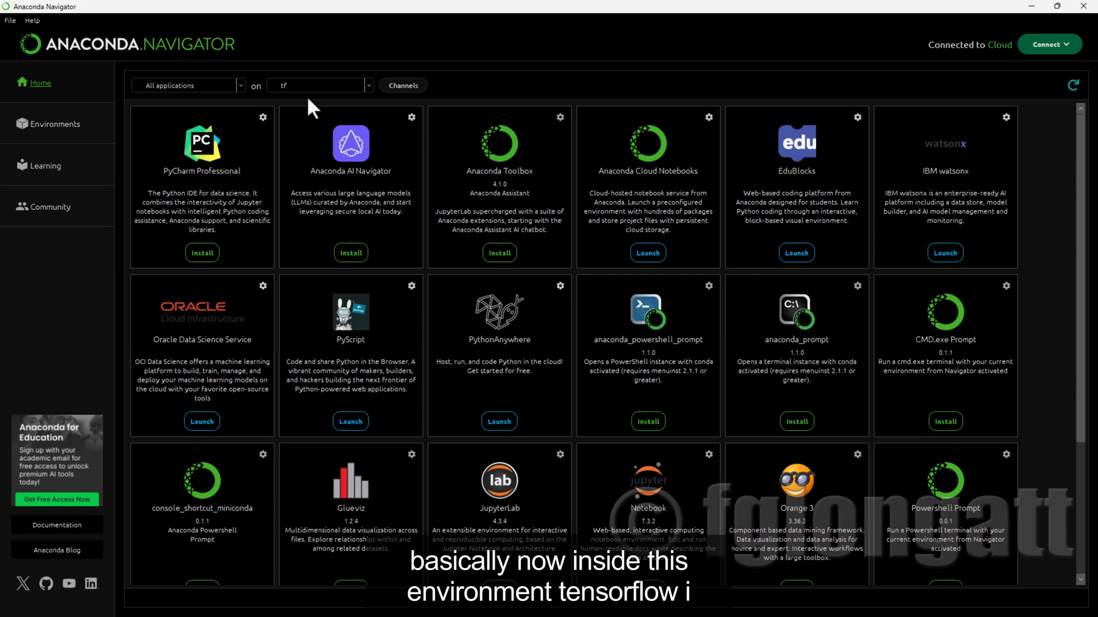
{"action": "scroll", "coordinate": [599, 465], "scroll_direction": "down", "scroll_amount": 3}
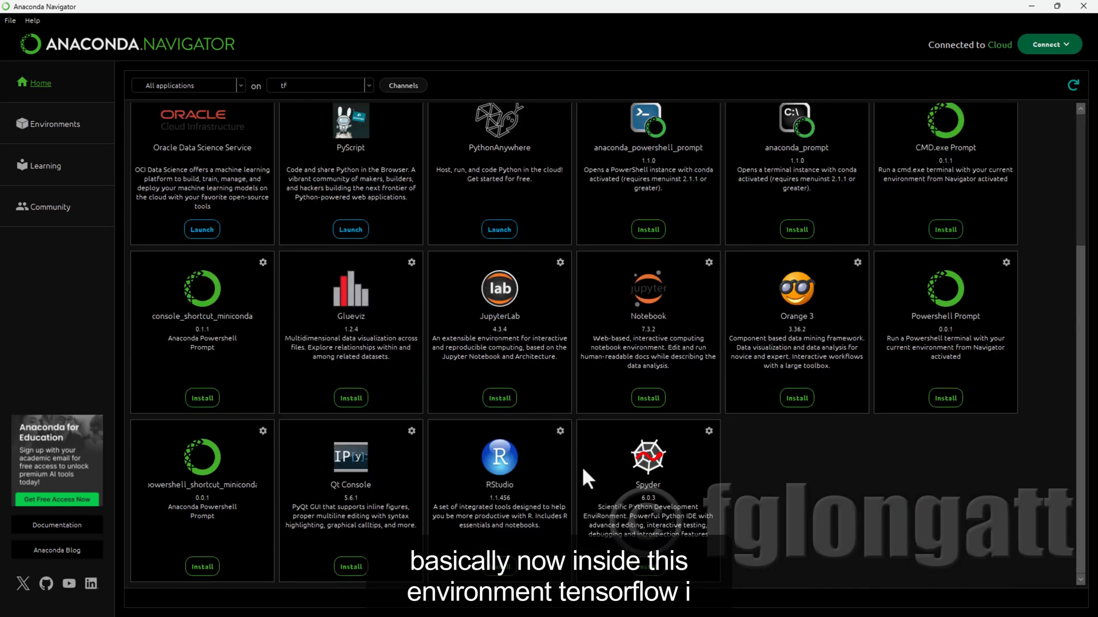
{"action": "scroll", "coordinate": [581, 466], "scroll_direction": "up", "scroll_amount": 3}
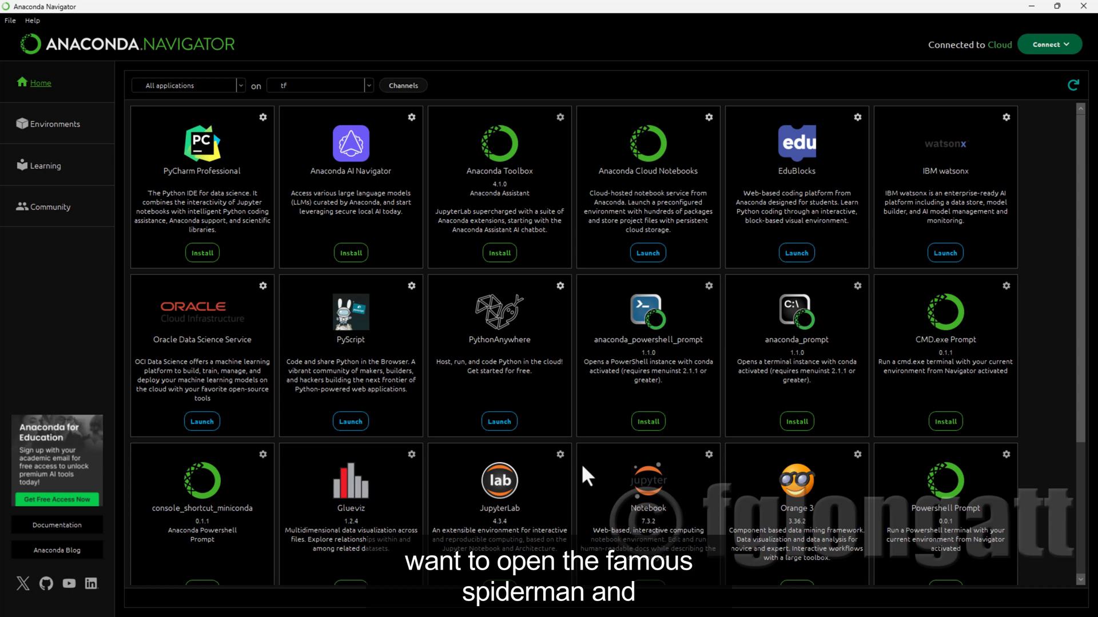
{"action": "scroll", "coordinate": [581, 463], "scroll_direction": "down", "scroll_amount": 3}
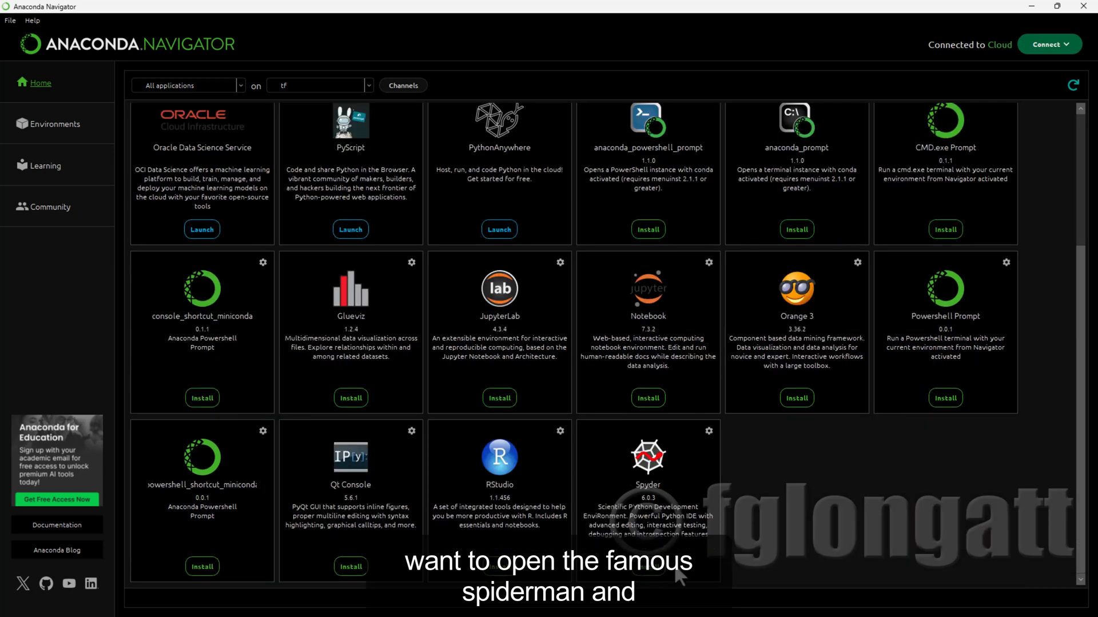
{"action": "left_click", "coordinate": [637, 567]}
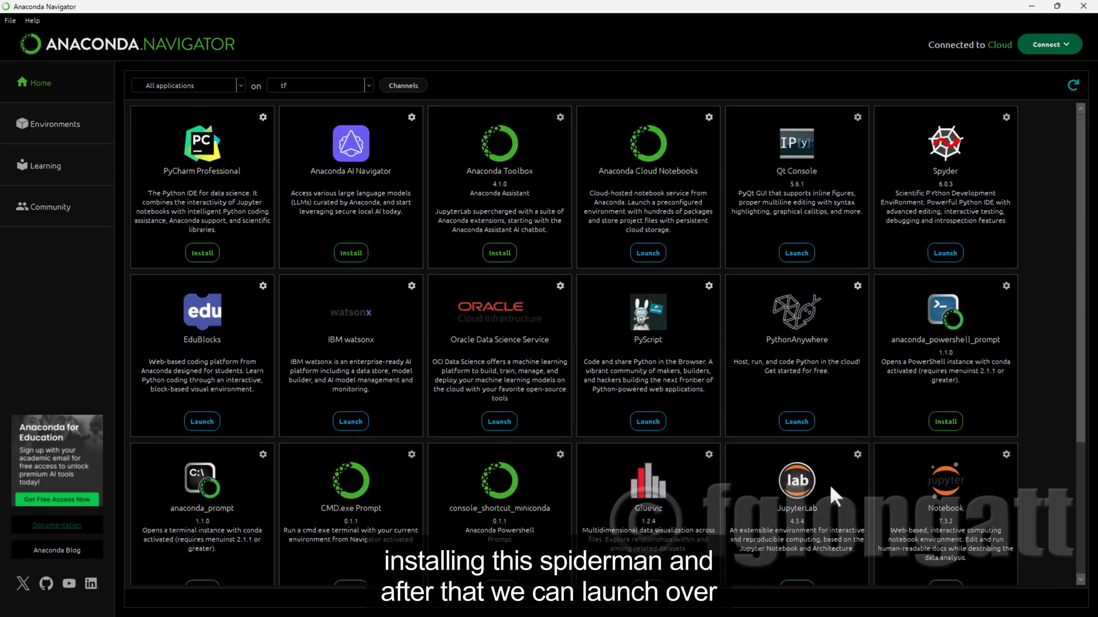
Launch Spyder from the tf environment and maximize its window.
{"action": "left_click", "coordinate": [947, 255]}
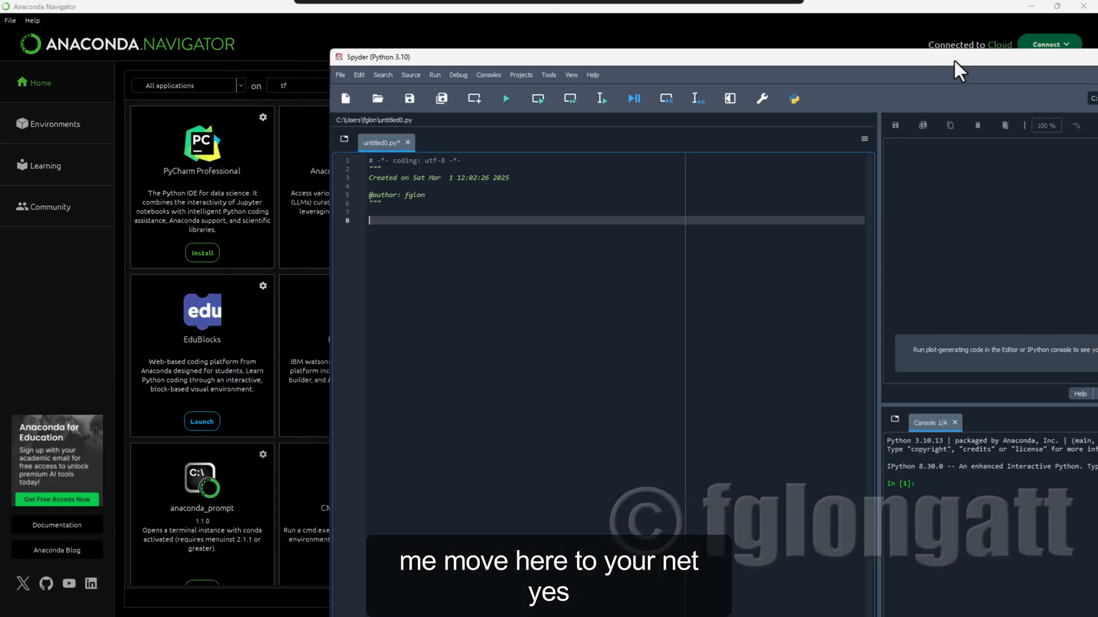
{"action": "left_click_drag", "start_coordinate": [955, 59], "coordinate": [621, 4]}
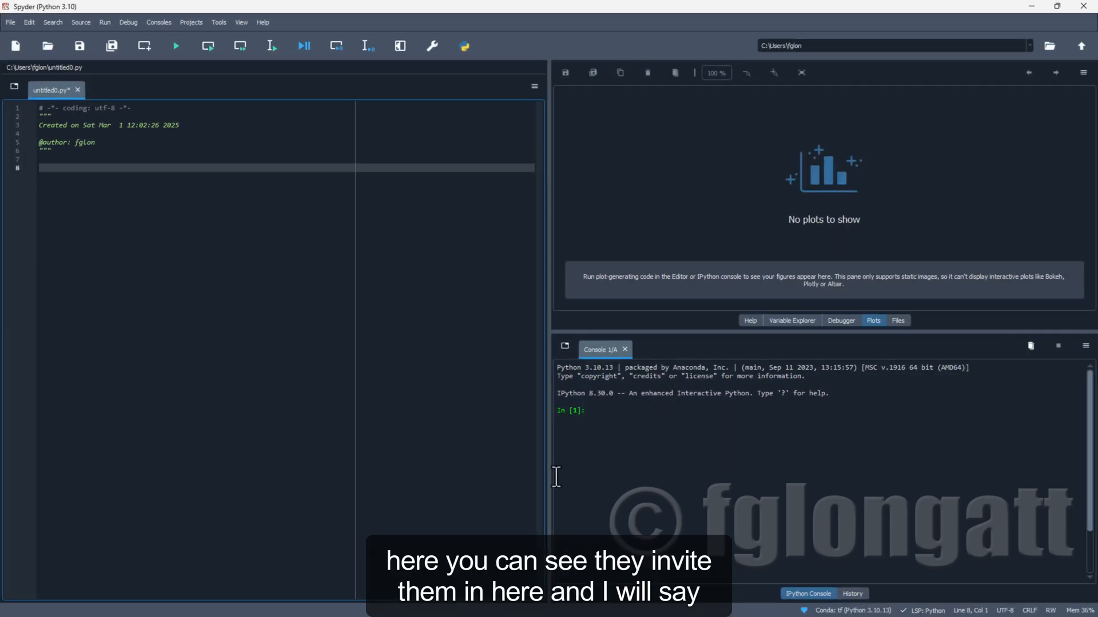
Run "import tensorflow as tf" in Spyder's IPython console and switch away to another window.
{"action": "left_click", "coordinate": [642, 421]}
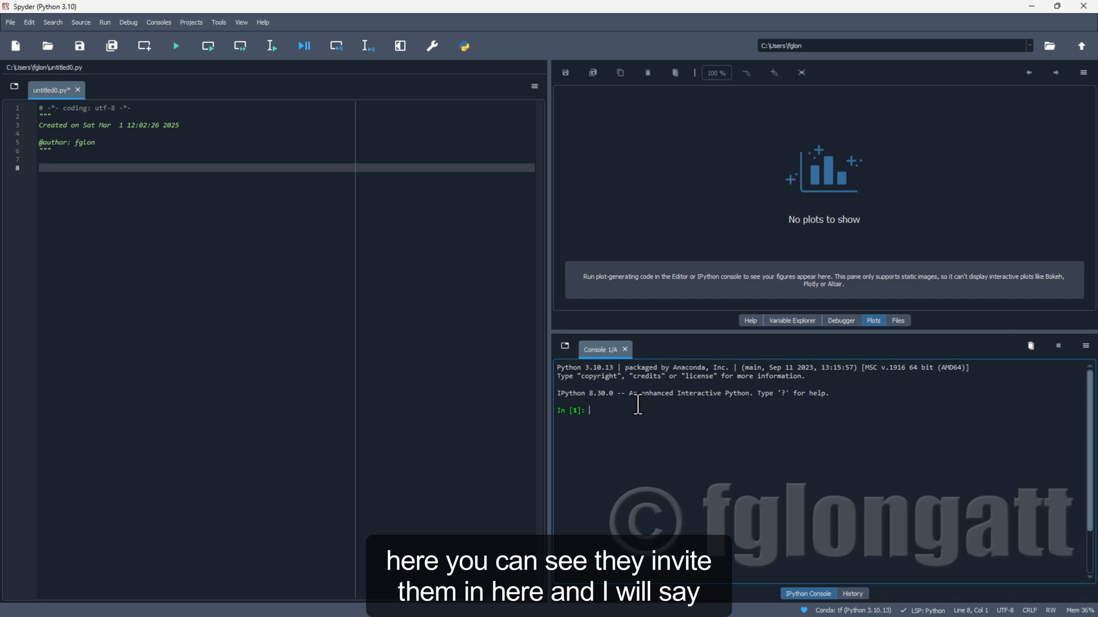
{"action": "type", "text": "import"}
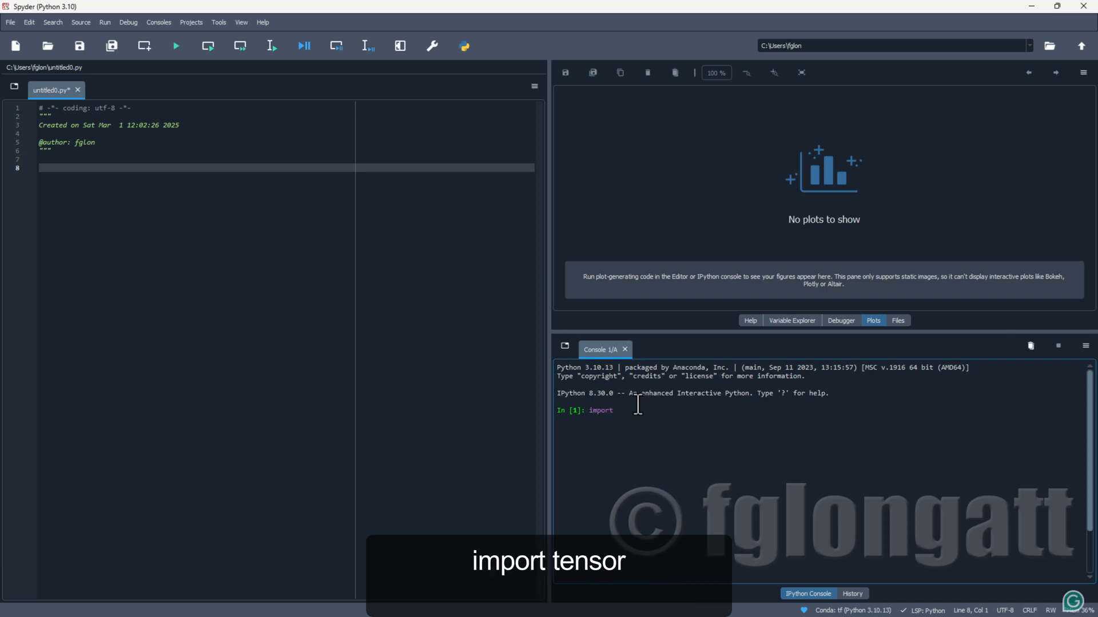
{"action": "type", "text": " tensor"}
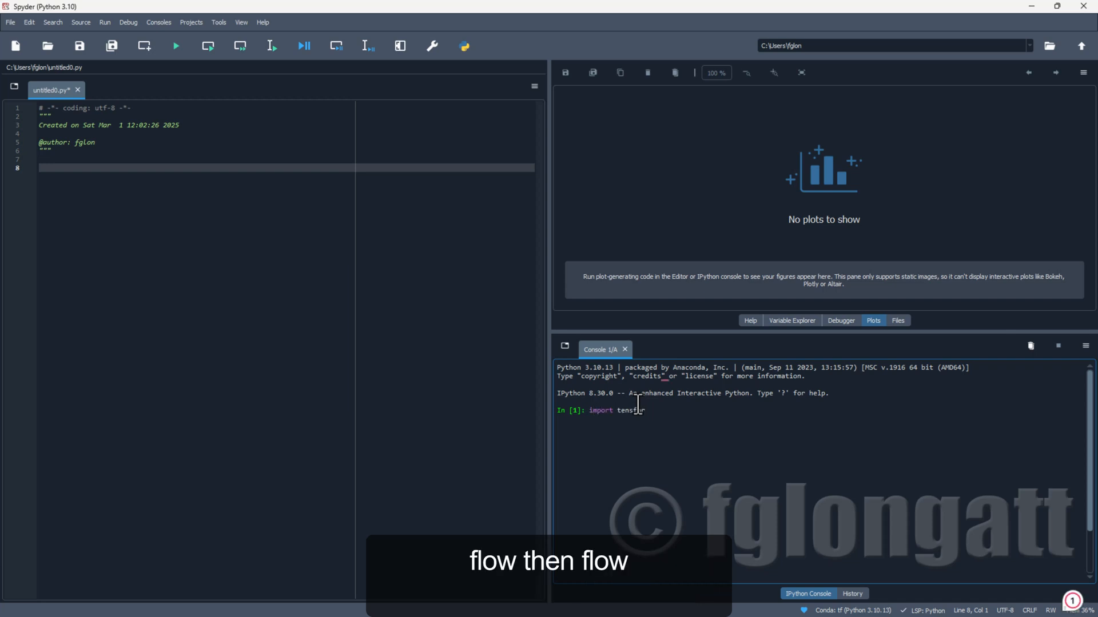
{"action": "key", "text": "BackSpace"}
{"action": "key", "text": "BackSpace"}
{"action": "key", "text": "BackSpace"}
{"action": "key", "text": "BackSpace"}
{"action": "type", "text": "nsorflow as tf"}
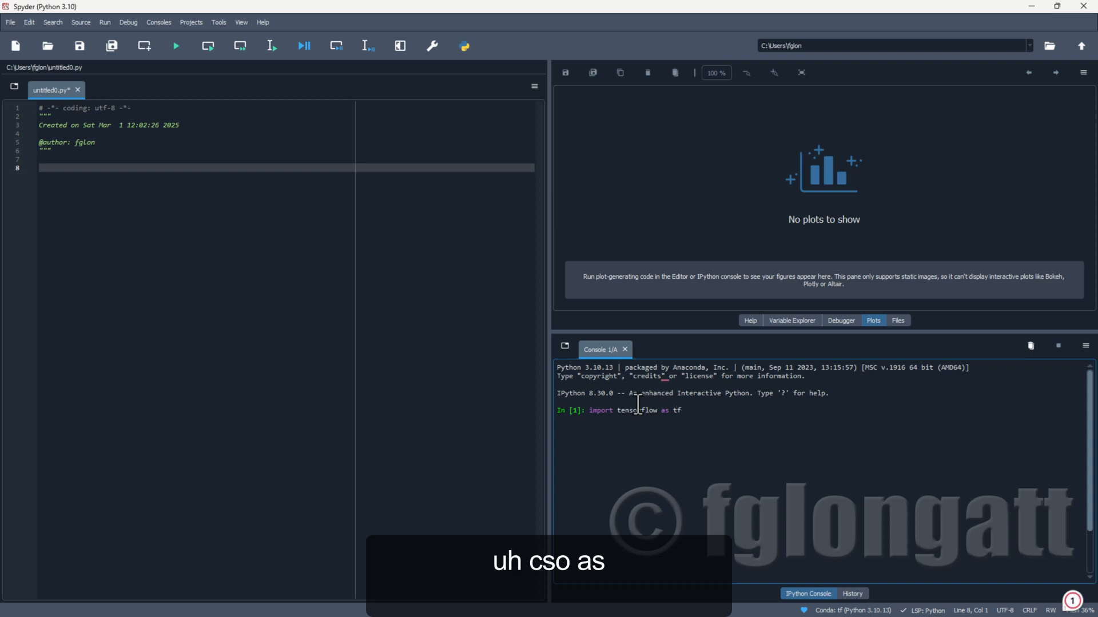
{"action": "key", "text": "Return"}
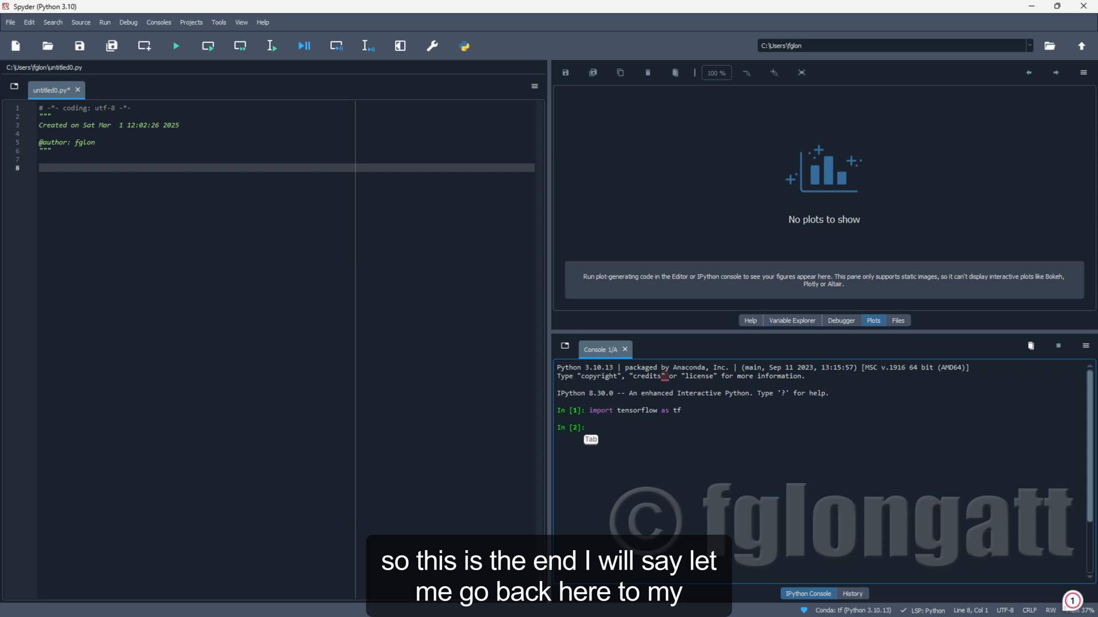
{"action": "key", "text": "alt+Tab"}
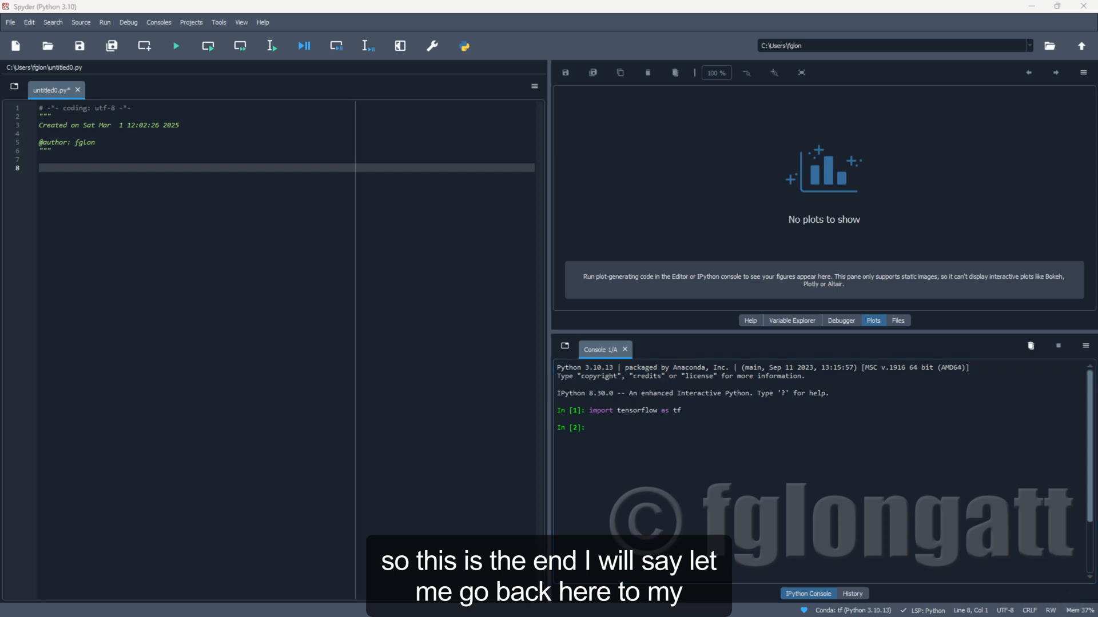